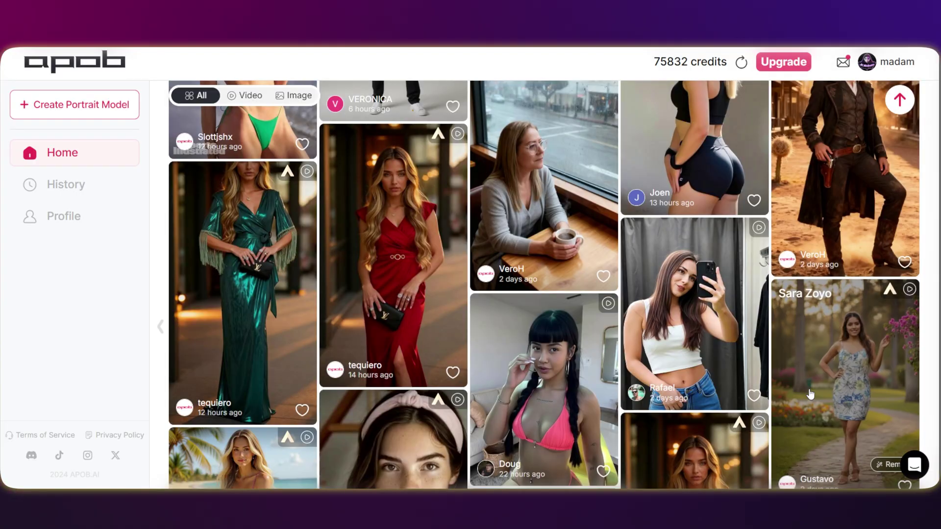
Jump the Home community gallery back to its top with the scroll-to-top arrow.
{"action": "left_click", "coordinate": [899, 100]}
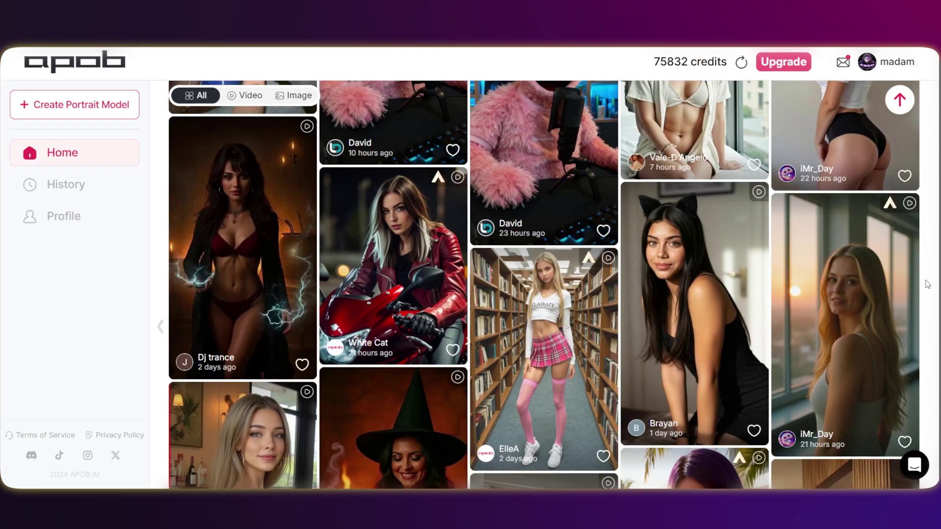
Start a private portrait model and set the generator to a 27-year-old woman.
{"action": "left_click", "coordinate": [75, 107]}
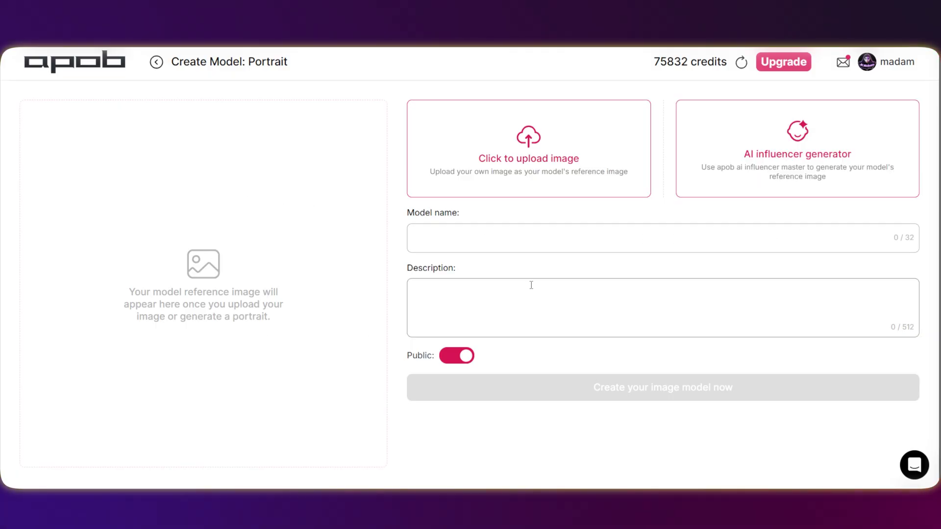
{"action": "left_click", "coordinate": [456, 355]}
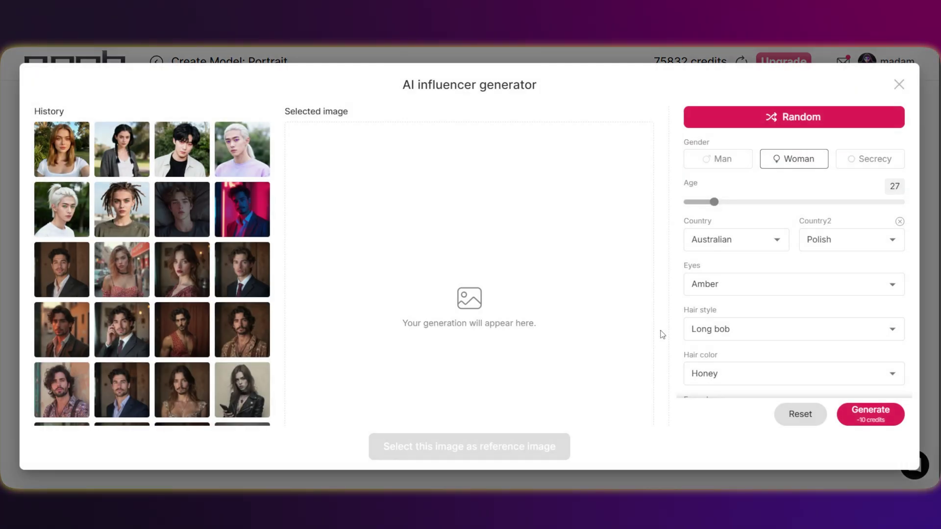
{"action": "left_click", "coordinate": [769, 123]}
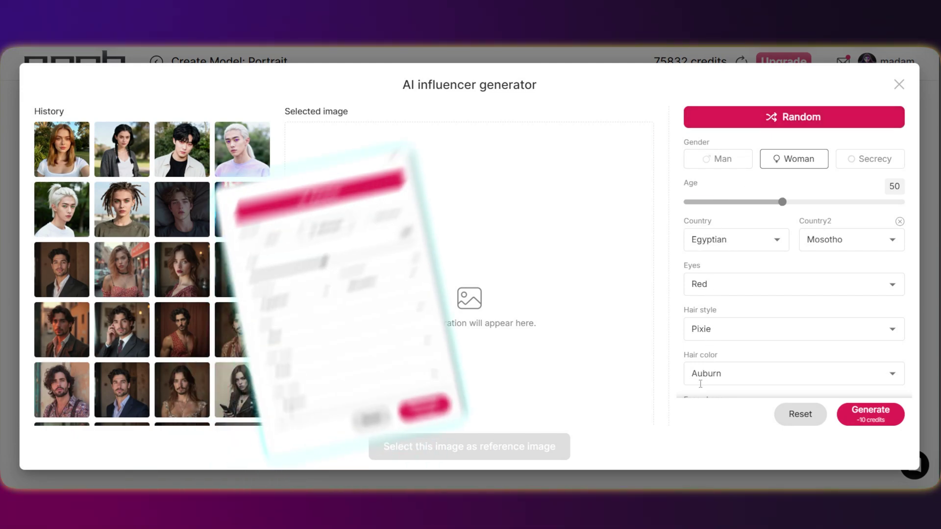
{"action": "left_click", "coordinate": [460, 135]}
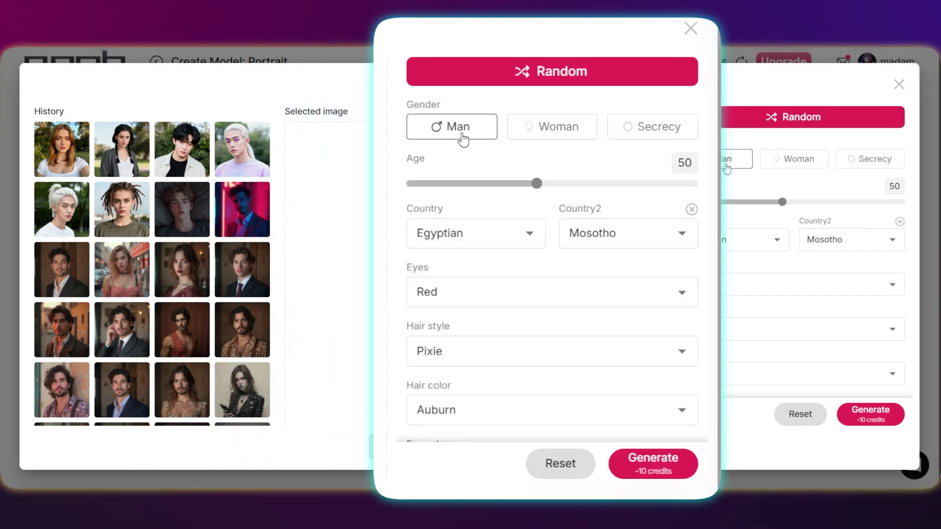
{"action": "left_click", "coordinate": [545, 138]}
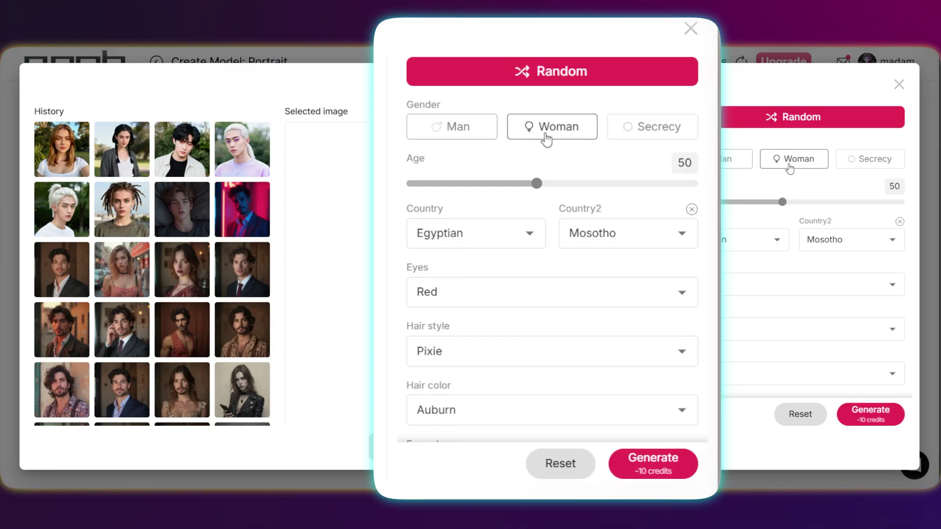
{"action": "left_click_drag", "start_coordinate": [523, 191], "coordinate": [460, 193]}
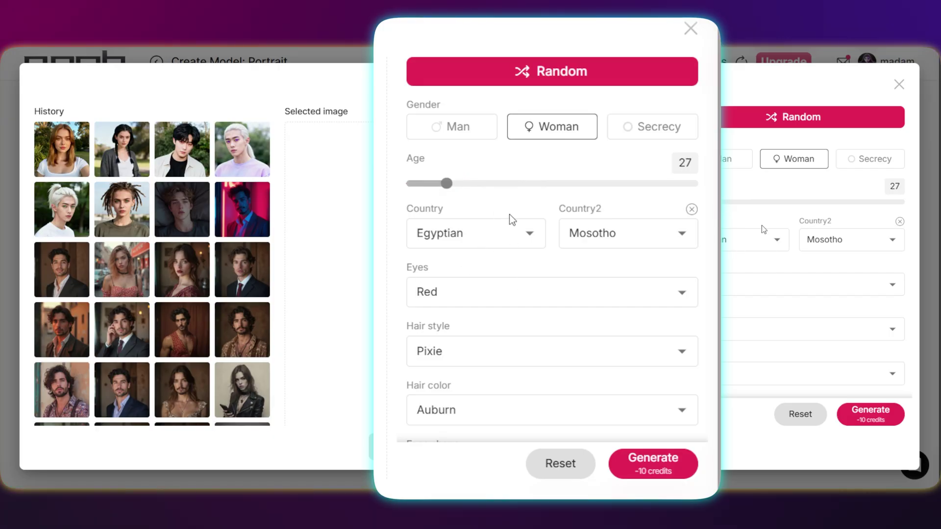
Set the nationalities to Argentine and Polish with Hazel eyes.
{"action": "left_click", "coordinate": [775, 243]}
{"action": "scroll", "coordinate": [735, 248], "scroll_direction": "up", "scroll_amount": 15}
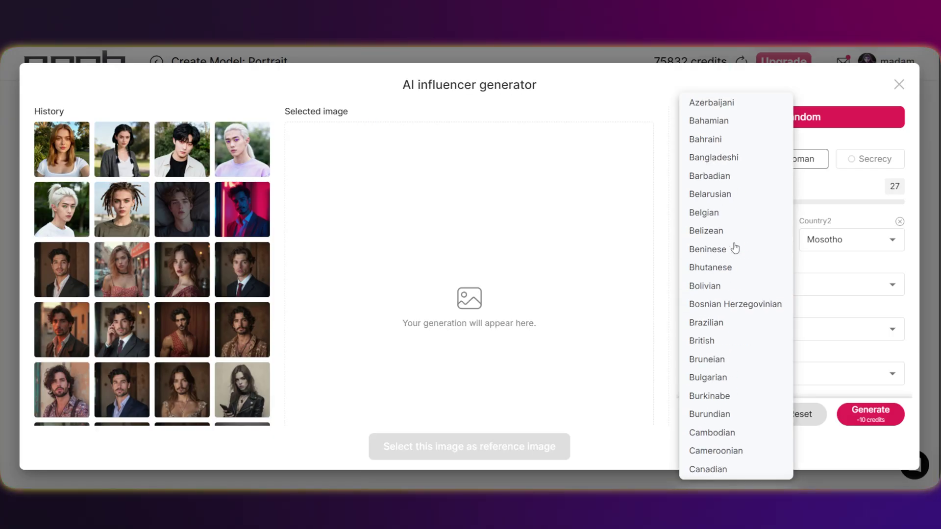
{"action": "left_click", "coordinate": [733, 253]}
{"action": "left_click", "coordinate": [893, 241]}
{"action": "left_click", "coordinate": [841, 384]}
{"action": "left_click", "coordinate": [733, 289]}
{"action": "left_click", "coordinate": [721, 412]}
Give her a Caramel Bob hairstyle and use the generated portrait as the reference image.
{"action": "left_click", "coordinate": [788, 338]}
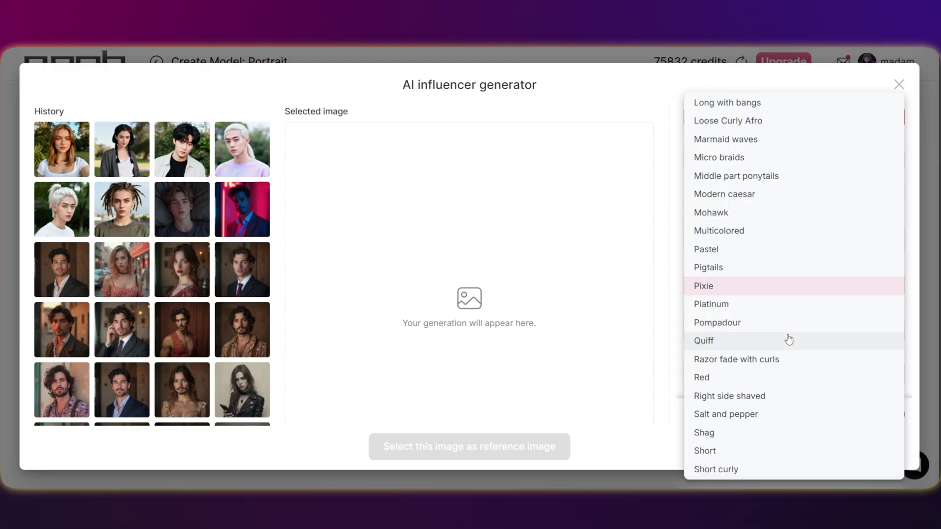
{"action": "scroll", "coordinate": [704, 274], "scroll_direction": "up", "scroll_amount": 10}
{"action": "left_click", "coordinate": [701, 133]}
{"action": "scroll", "coordinate": [736, 363], "scroll_direction": "down", "scroll_amount": 1}
{"action": "left_click", "coordinate": [764, 315]}
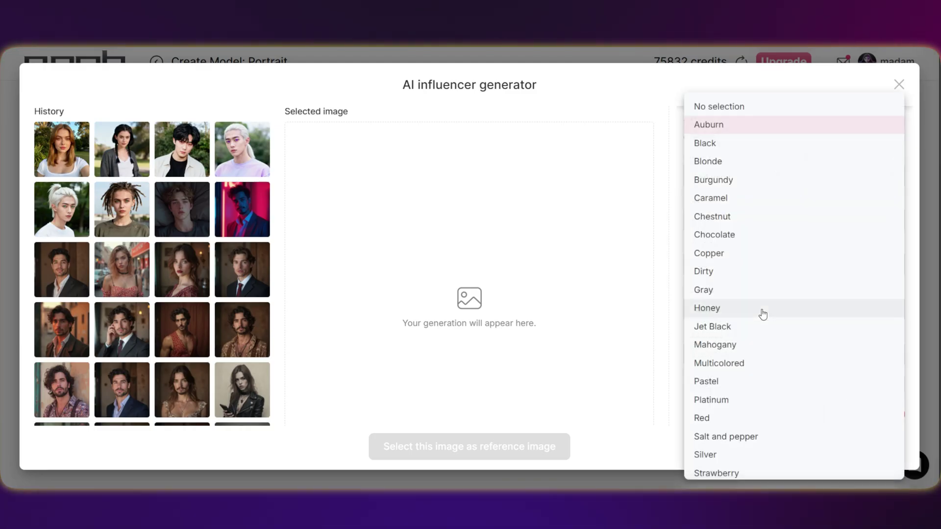
{"action": "left_click", "coordinate": [717, 203]}
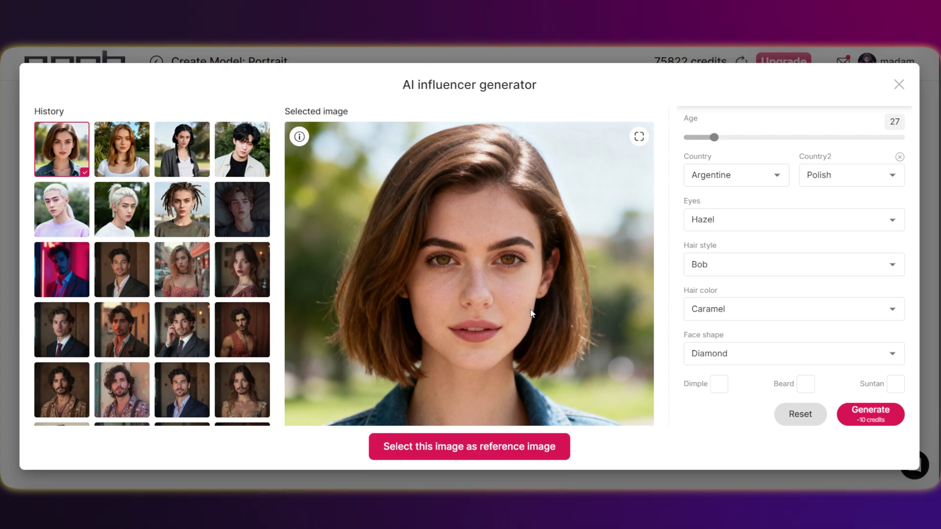
{"action": "left_click", "coordinate": [488, 454]}
Name the model 'tess', paste the joyful, smiling, confident young woman description, and create it.
{"action": "left_click", "coordinate": [441, 242]}
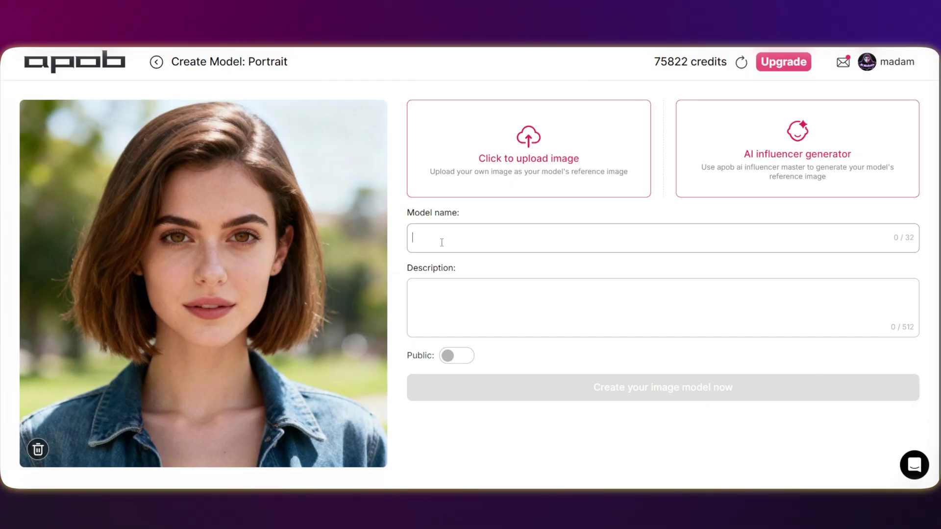
{"action": "type", "text": "tess"}
{"action": "left_click", "coordinate": [431, 303]}
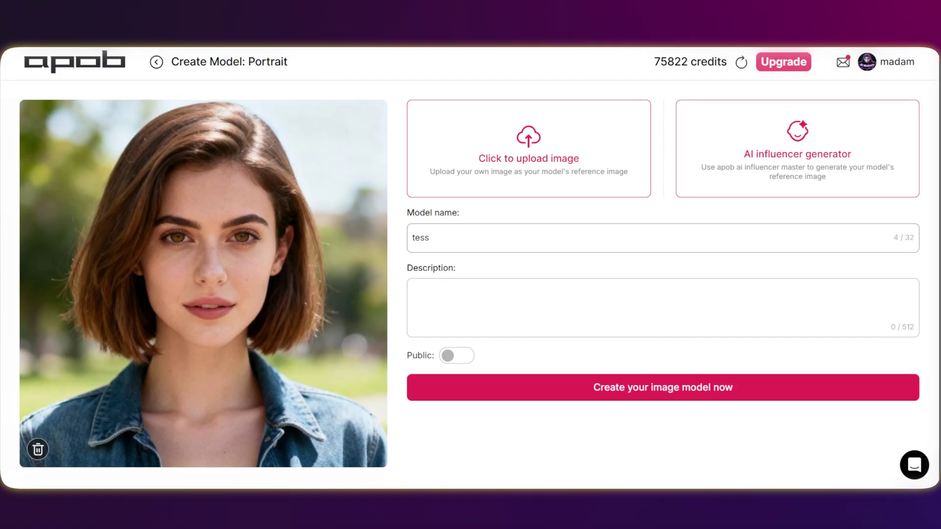
{"action": "type", "text": "A joyful, smiling, and confident young woman"}
{"action": "left_click", "coordinate": [695, 384]}
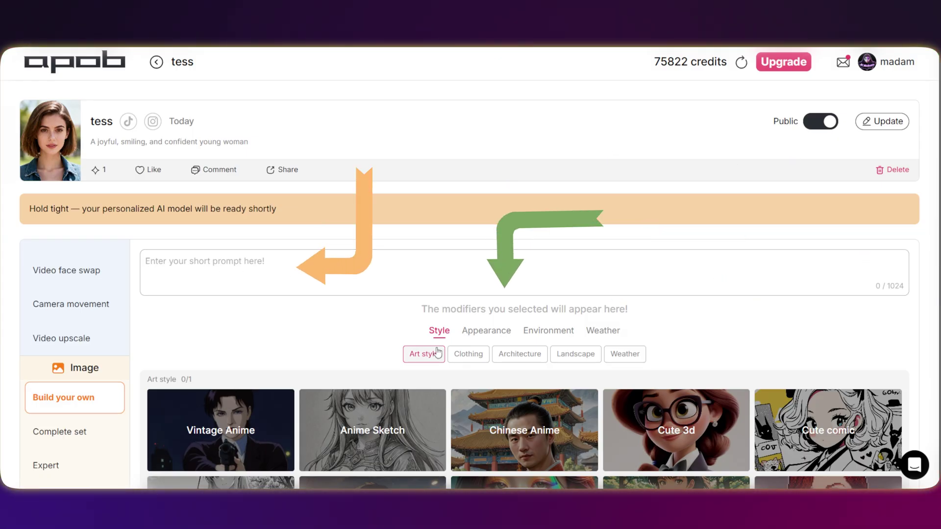
Add Realistic, Suit and Sunny day tags with a 16:9 ratio and Ultra 4K quality.
{"action": "scroll", "coordinate": [433, 370], "scroll_direction": "down", "scroll_amount": 3}
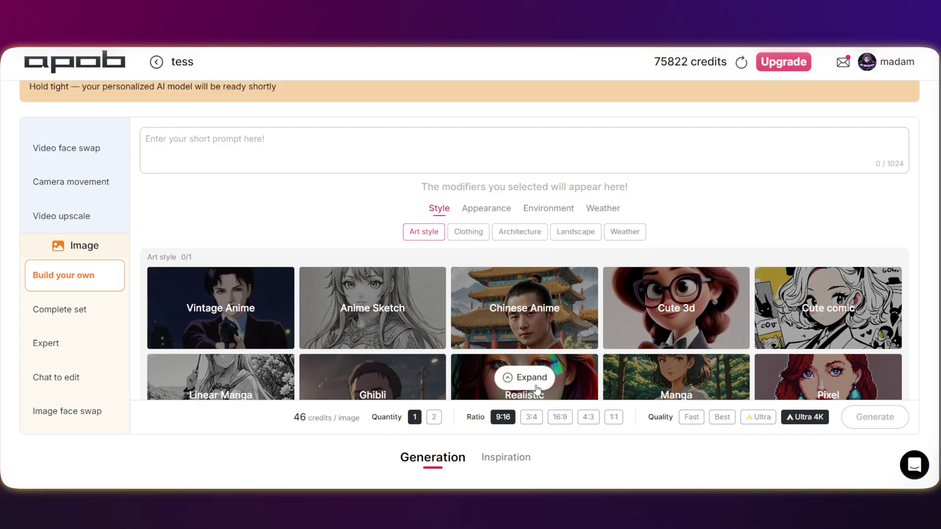
{"action": "left_click", "coordinate": [514, 381]}
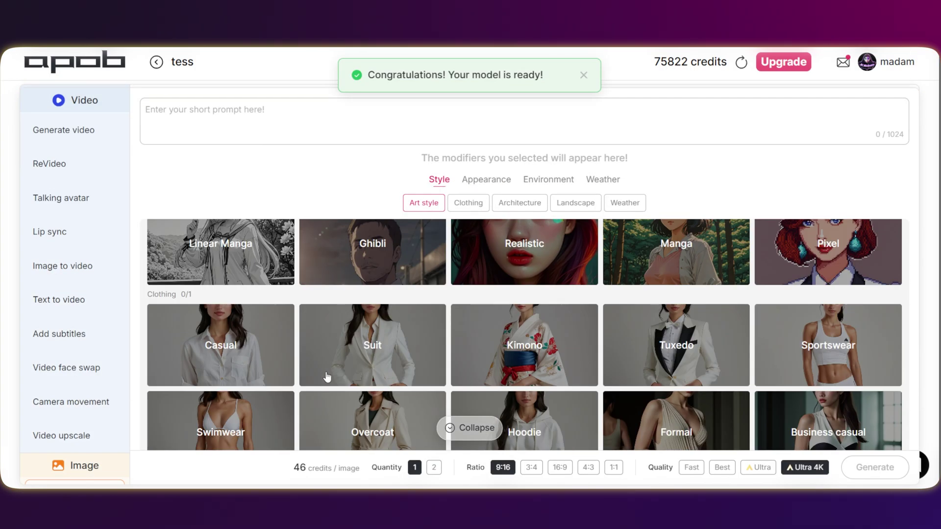
{"action": "left_click", "coordinate": [539, 370]}
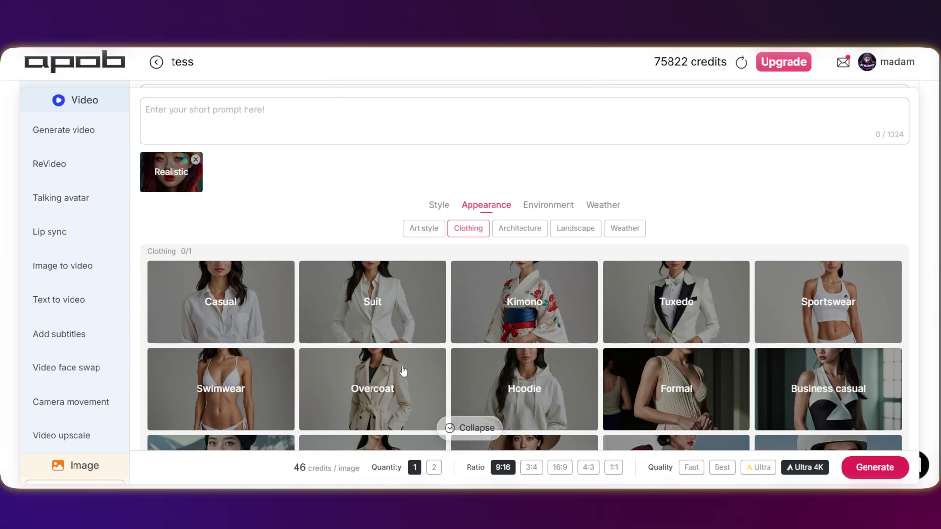
{"action": "scroll", "coordinate": [743, 294], "scroll_direction": "down", "scroll_amount": 4}
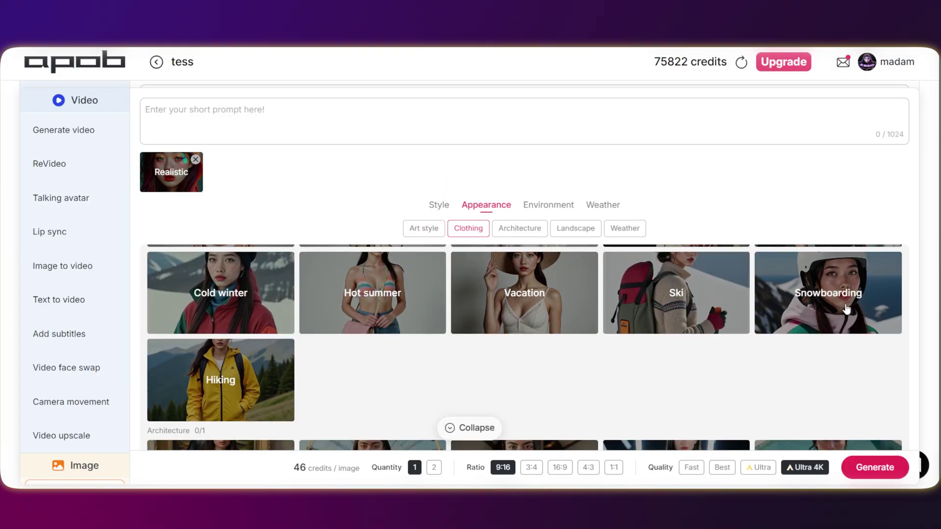
{"action": "scroll", "coordinate": [539, 319], "scroll_direction": "up", "scroll_amount": 4}
{"action": "left_click", "coordinate": [377, 358]}
{"action": "scroll", "coordinate": [701, 371], "scroll_direction": "down", "scroll_amount": 3}
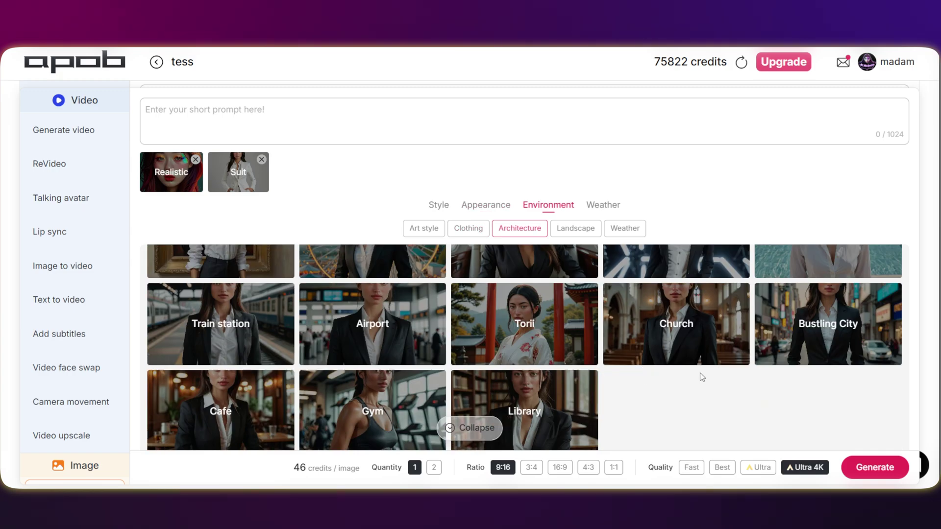
{"action": "scroll", "coordinate": [702, 377], "scroll_direction": "down", "scroll_amount": 10}
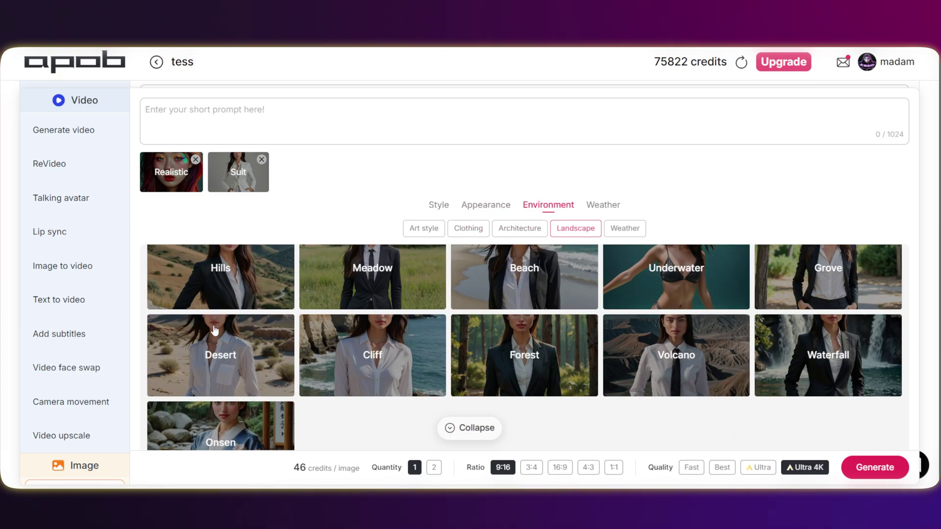
{"action": "scroll", "coordinate": [763, 419], "scroll_direction": "down", "scroll_amount": 2}
{"action": "left_click", "coordinate": [275, 313]}
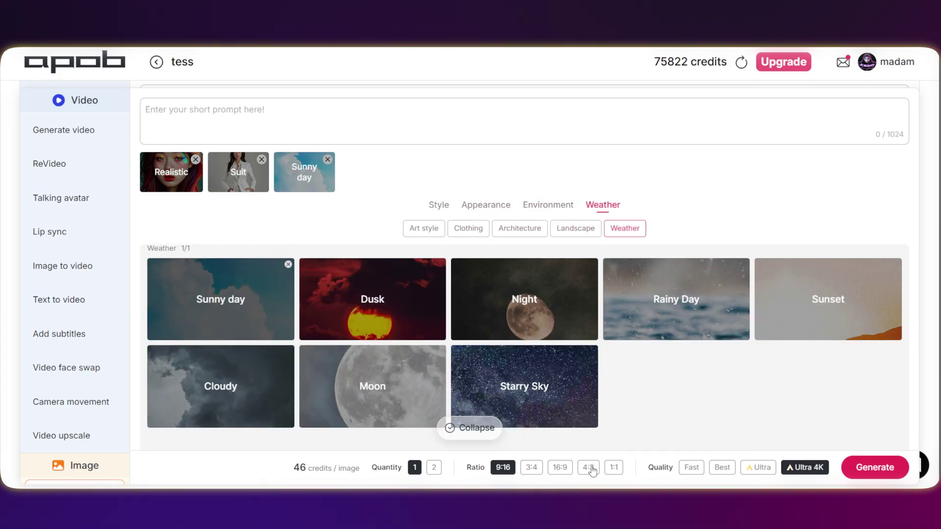
{"action": "left_click", "coordinate": [565, 470]}
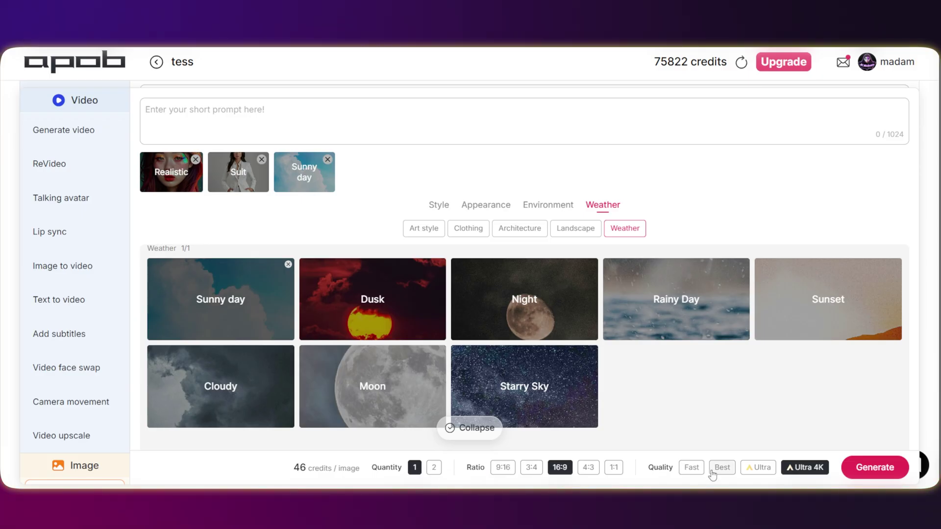
{"action": "left_click", "coordinate": [814, 470]}
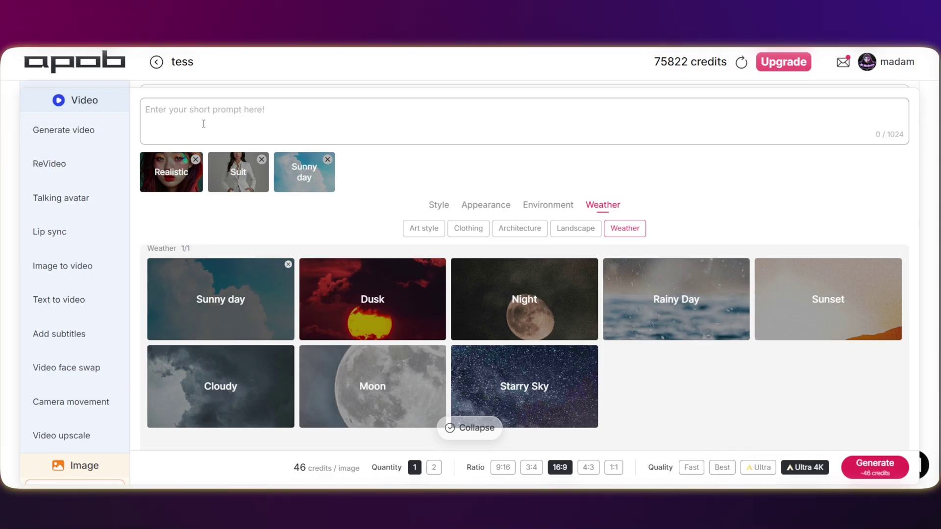
Paste 'standing in an empty car exhibition hall' as the prompt and generate.
{"action": "left_click", "coordinate": [159, 116]}
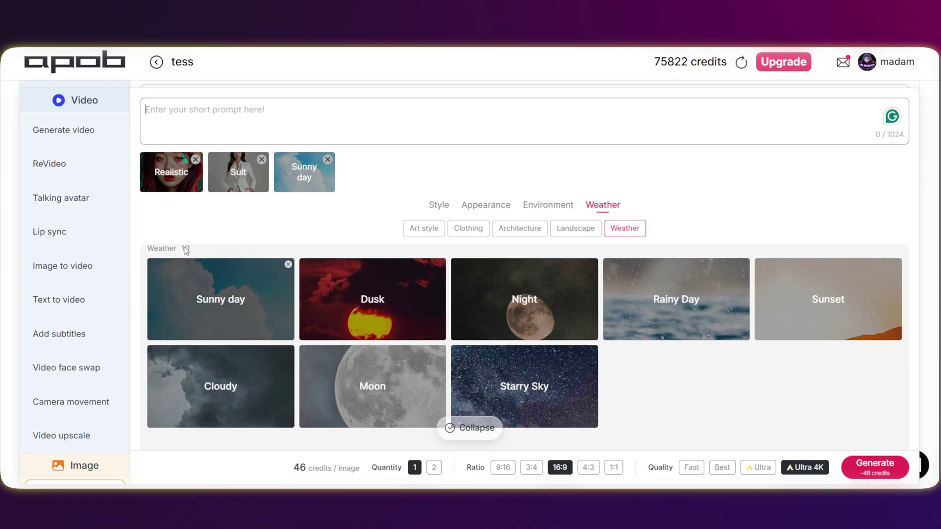
{"action": "type", "text": "standing in an empty car exhibition hall."}
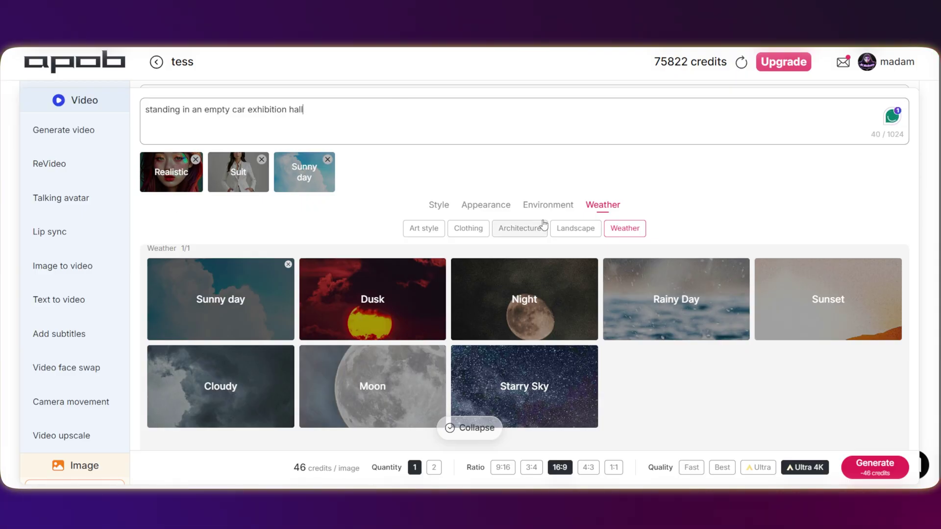
{"action": "scroll", "coordinate": [805, 388], "scroll_direction": "down", "scroll_amount": 1}
{"action": "left_click", "coordinate": [872, 473]}
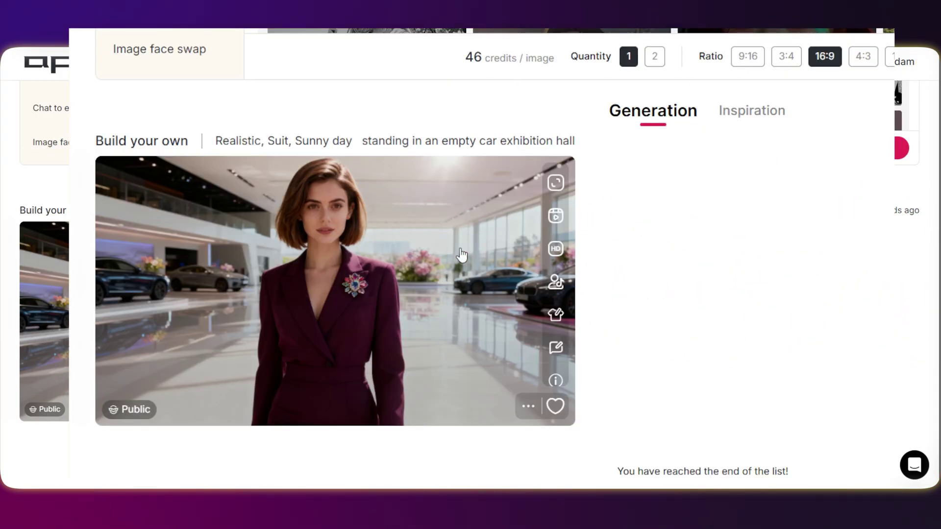
HD-enlarge the showroom image of tess for 24 credits.
{"action": "left_click", "coordinate": [559, 252]}
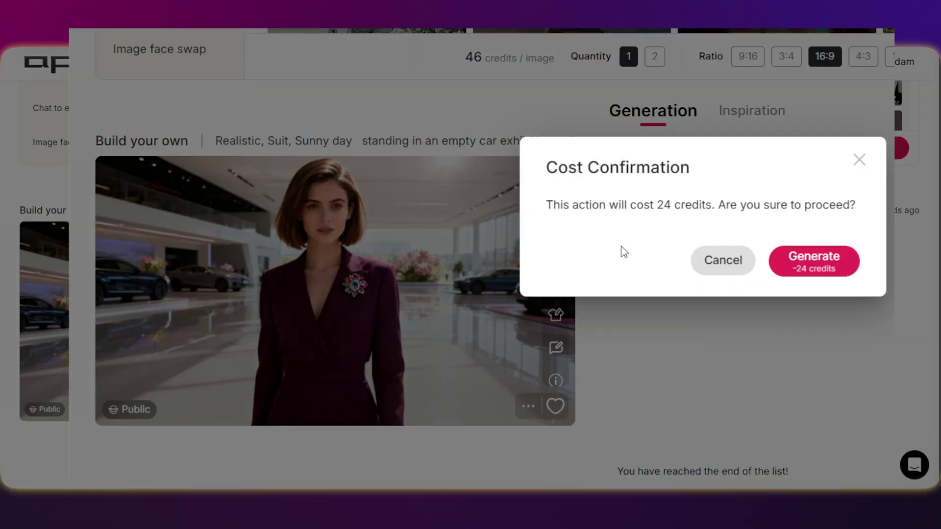
{"action": "left_click", "coordinate": [830, 269]}
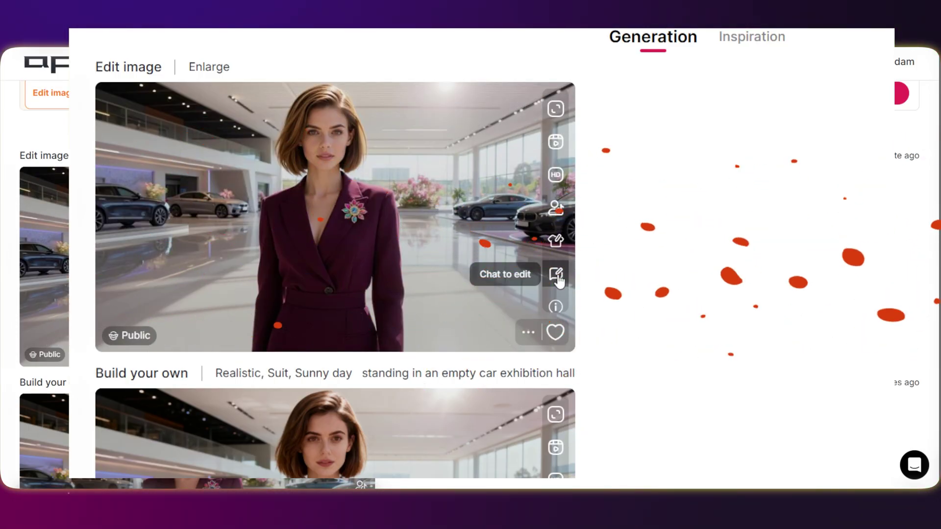
Chat-edit the enlarged image to remove the brooch and recolour the suit off-white.
{"action": "left_click", "coordinate": [557, 274]}
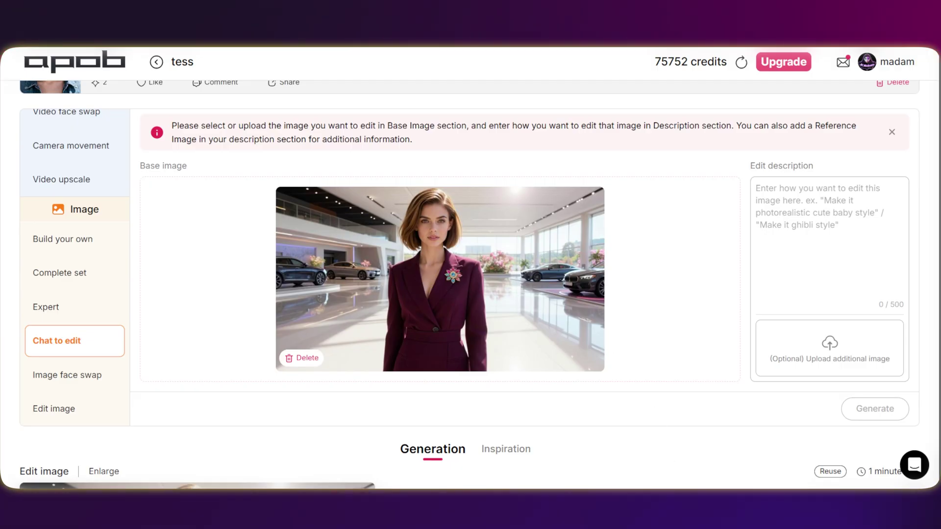
{"action": "left_click", "coordinate": [776, 283]}
{"action": "type", "text": "The brooch should be removed and the color of the outfit should be changed to off-white/mother-of-pearl."}
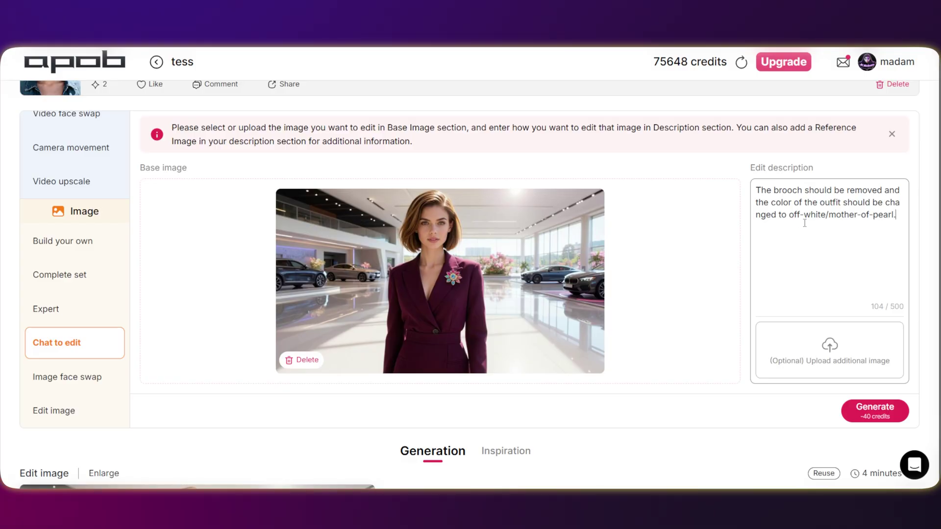
{"action": "left_click", "coordinate": [865, 417]}
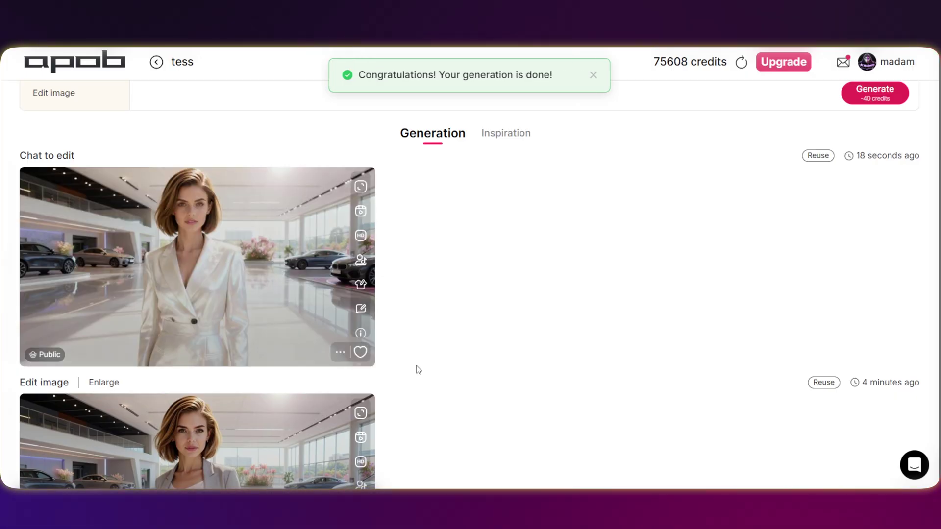
Scroll to the off-white showroom image of tess and send it to Chat to edit.
{"action": "scroll", "coordinate": [418, 369], "scroll_direction": "up", "scroll_amount": 2}
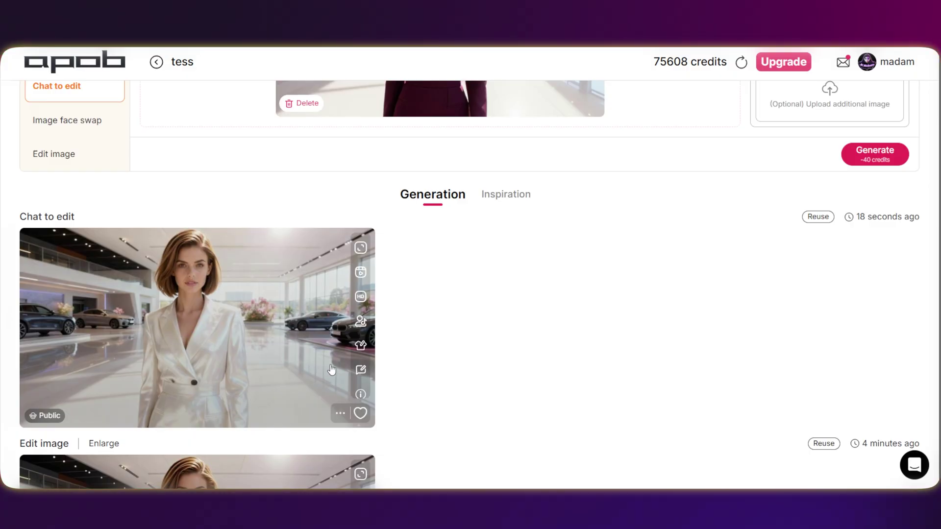
{"action": "scroll", "coordinate": [657, 374], "scroll_direction": "up", "scroll_amount": 5}
{"action": "scroll", "coordinate": [657, 374], "scroll_direction": "down", "scroll_amount": 6}
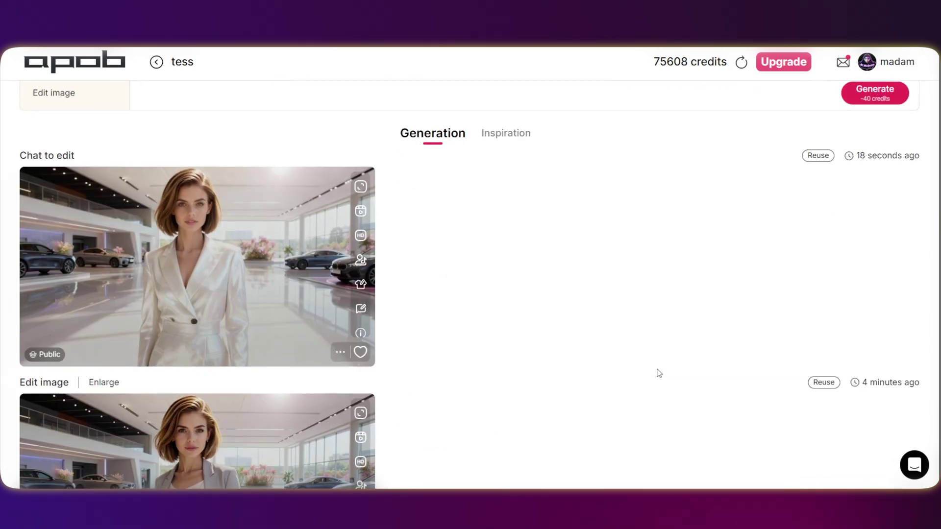
{"action": "left_click", "coordinate": [368, 311]}
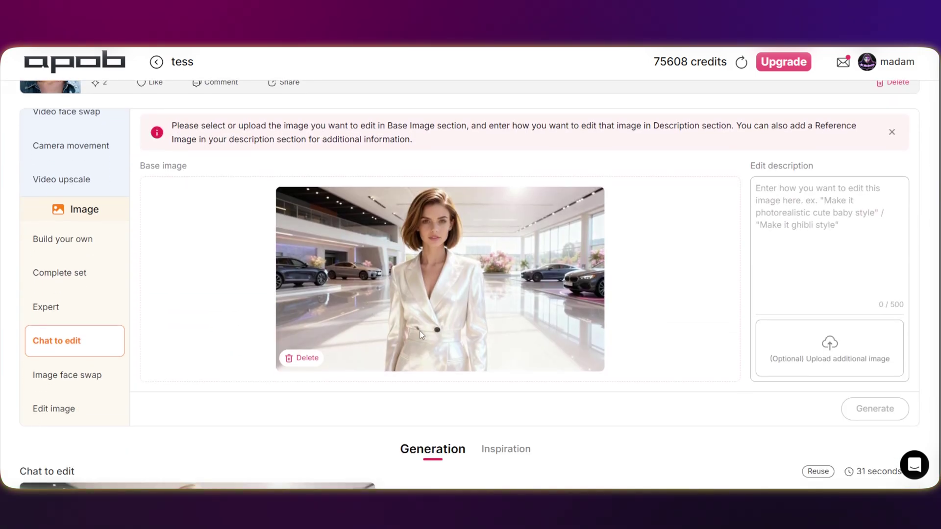
Add the beige jacket photo as reference, prompt 'The outfit should be replaced', and generate.
{"action": "left_click", "coordinate": [441, 290]}
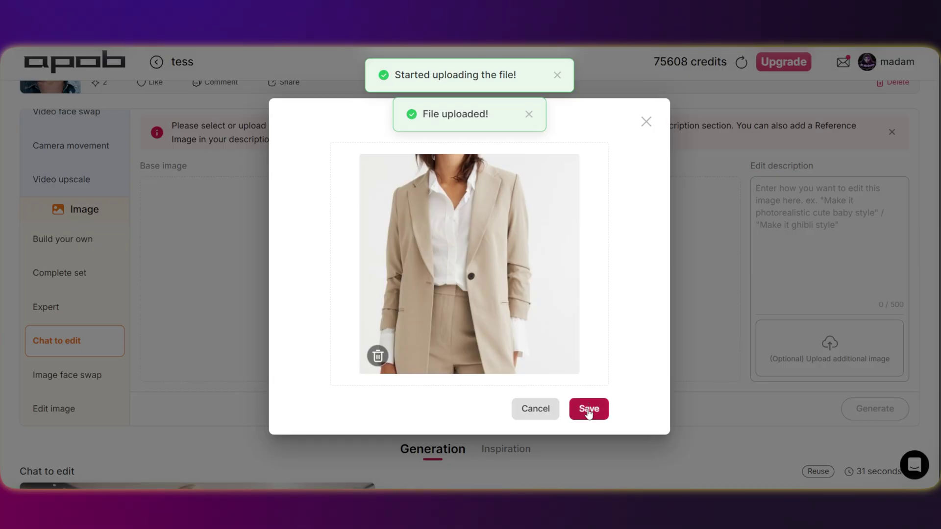
{"action": "left_click", "coordinate": [589, 409]}
{"action": "type", "text": "The outfit should be replaced"}
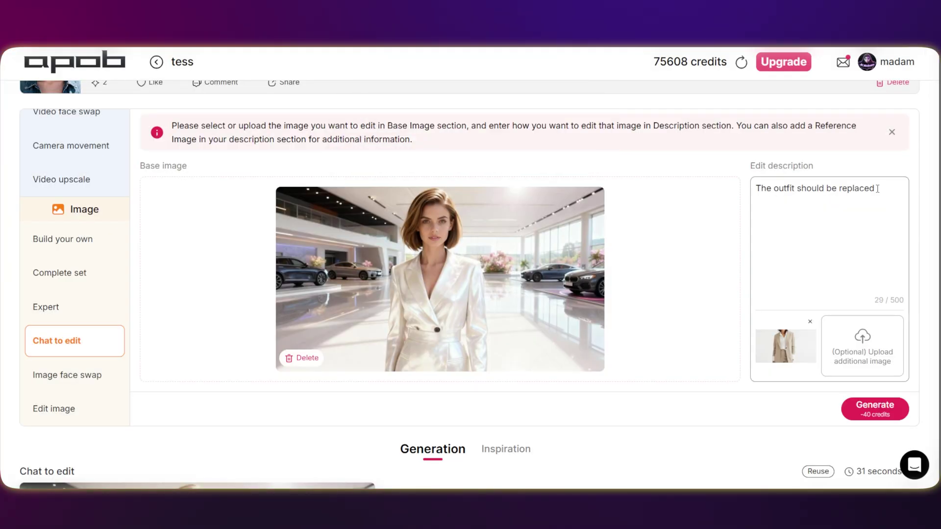
{"action": "left_click", "coordinate": [881, 414]}
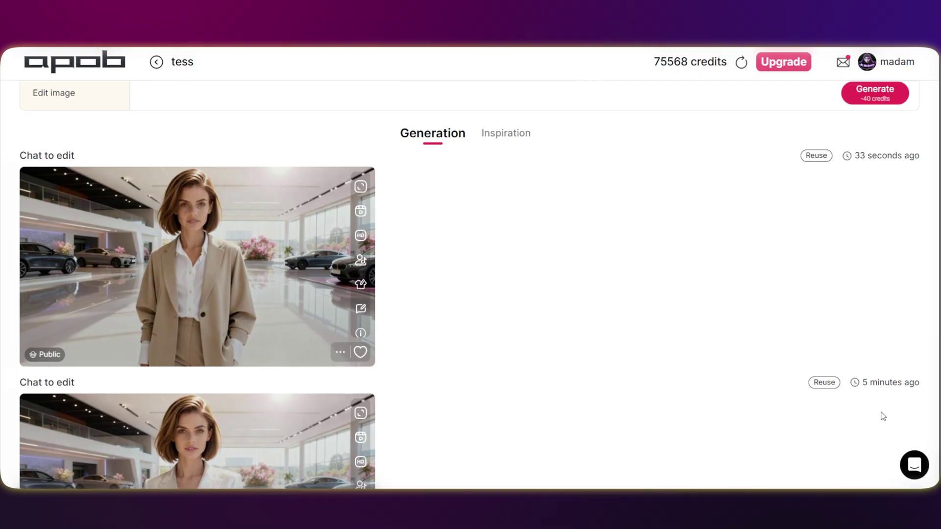
Re-edit the beige blazer image with the prefilled description so tess smiles.
{"action": "scroll", "coordinate": [254, 324], "scroll_direction": "down", "scroll_amount": 4}
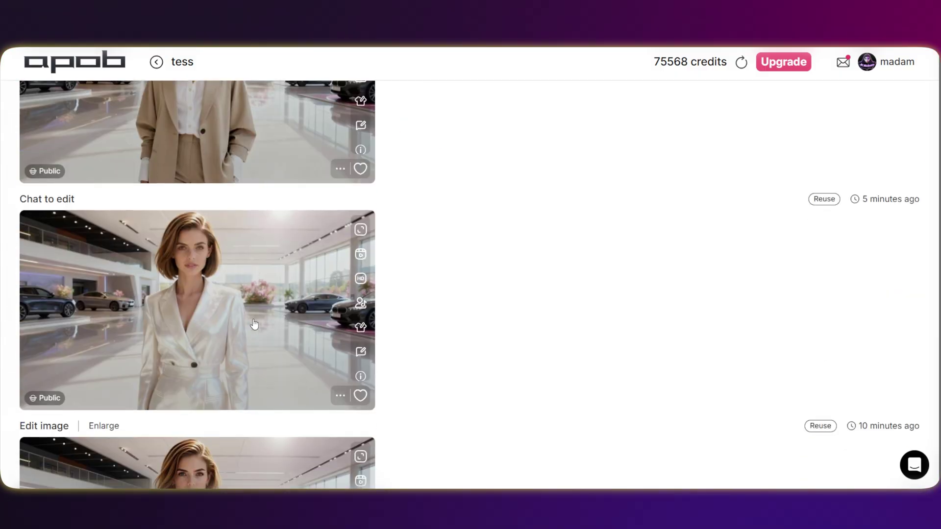
{"action": "scroll", "coordinate": [254, 326], "scroll_direction": "up", "scroll_amount": 4}
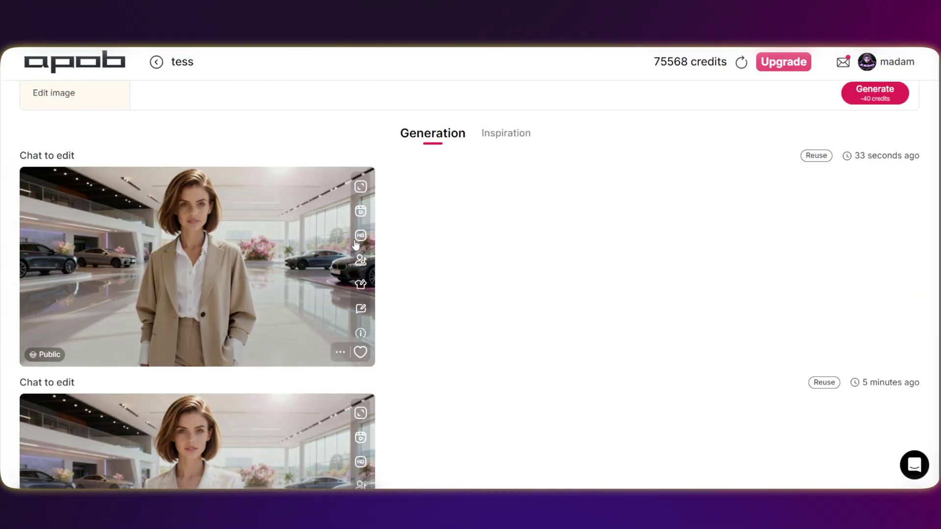
{"action": "left_click", "coordinate": [360, 310]}
{"action": "left_click", "coordinate": [897, 412]}
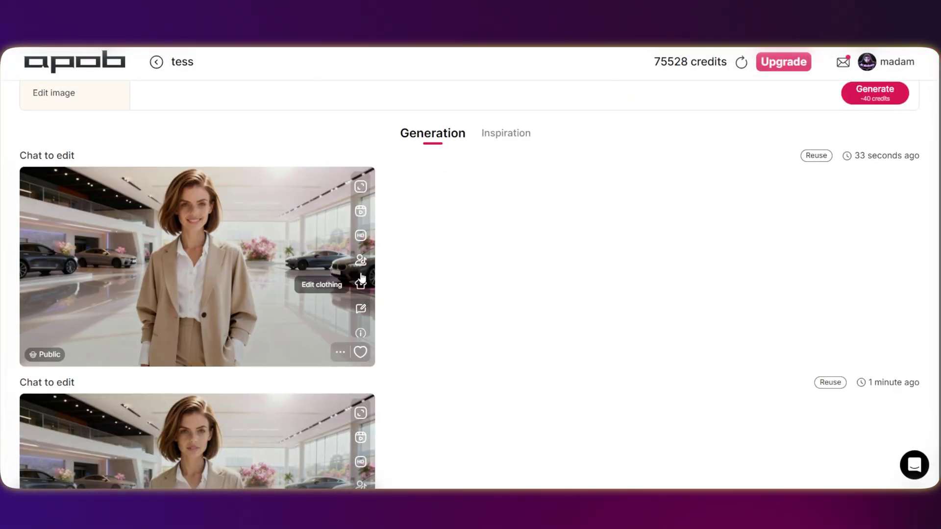
HD-enlarge the smiling image for 24 credits and send it to Image to video.
{"action": "left_click", "coordinate": [362, 238]}
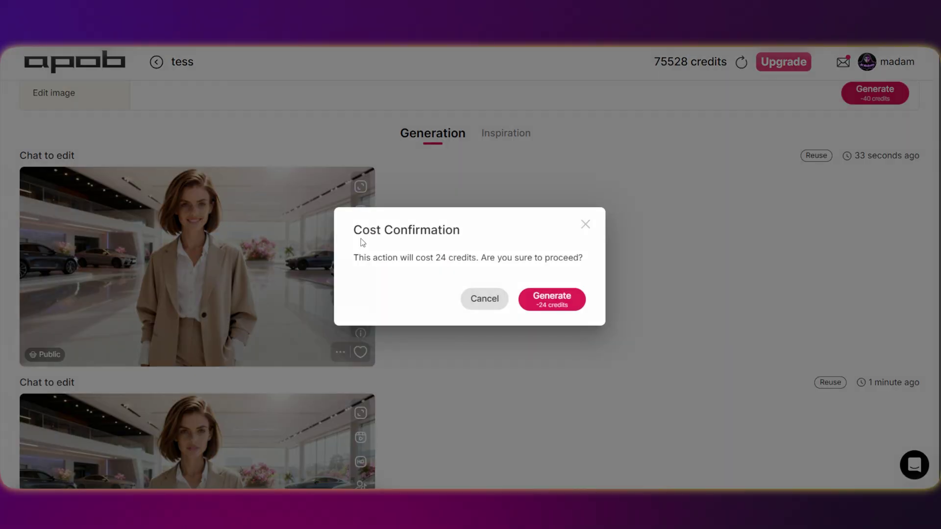
{"action": "left_click", "coordinate": [552, 303]}
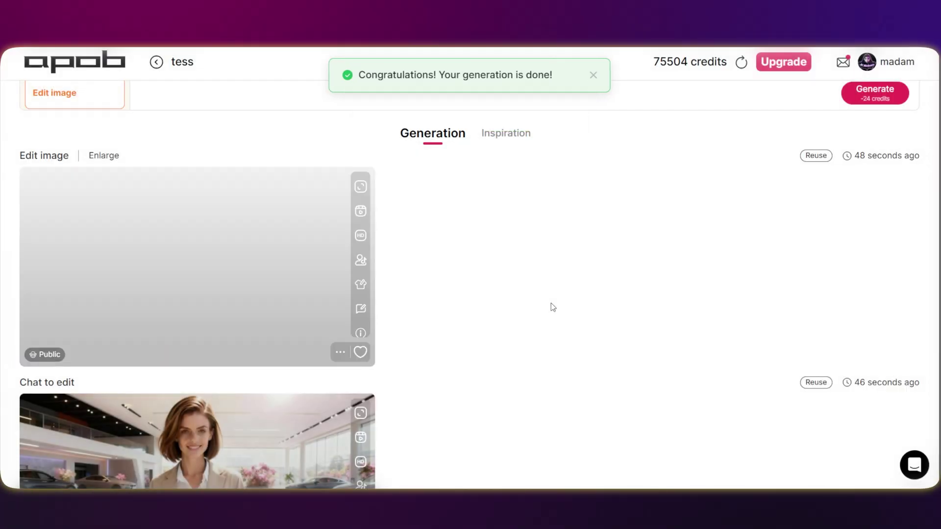
{"action": "scroll", "coordinate": [551, 303], "scroll_direction": "up", "scroll_amount": 1}
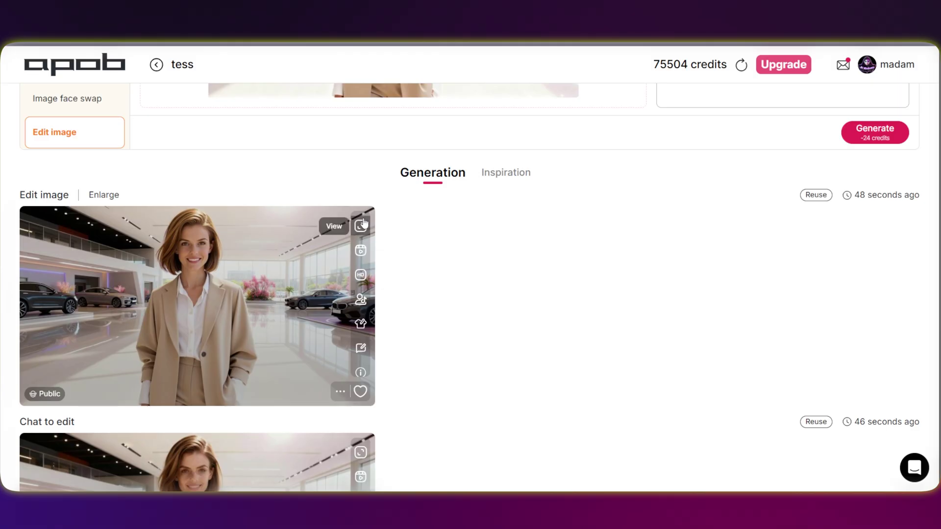
{"action": "left_click", "coordinate": [361, 252]}
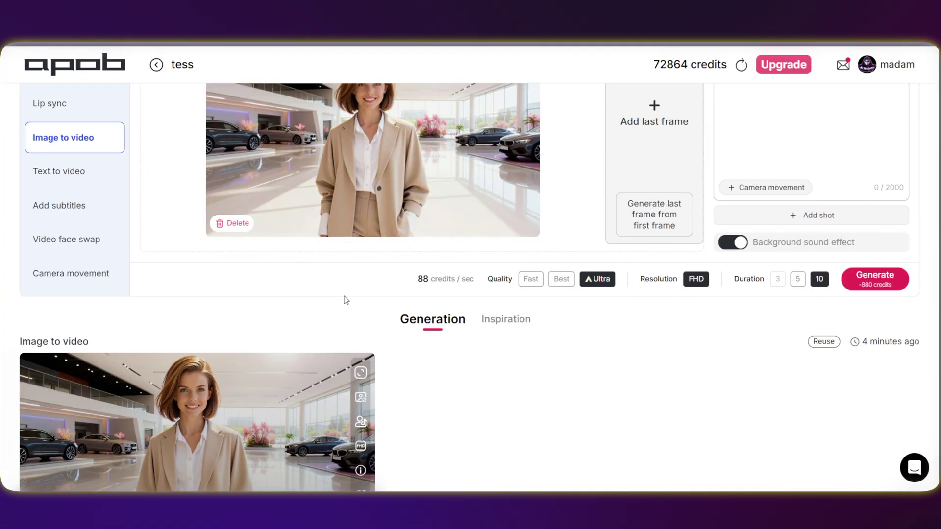
Send the generated video to lip sync and preview voice model samples in the audio generator.
{"action": "scroll", "coordinate": [344, 296], "scroll_direction": "down", "scroll_amount": 2}
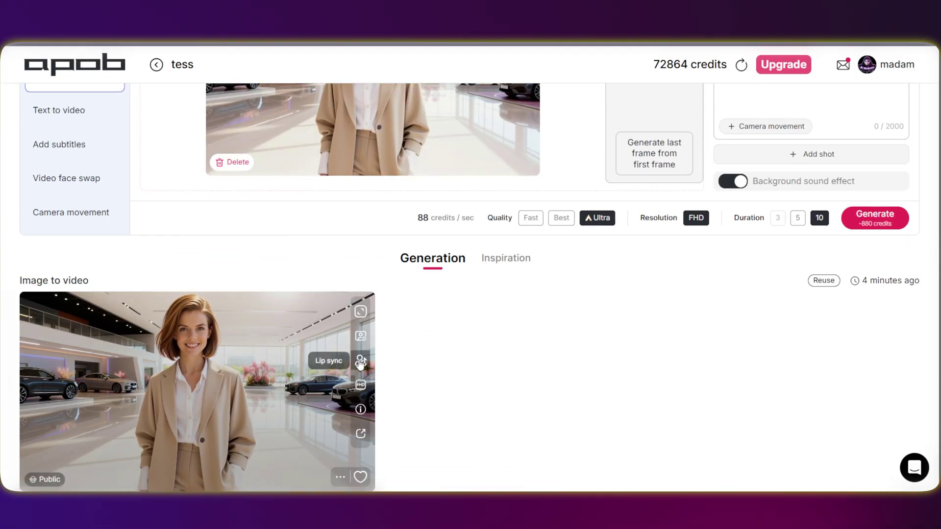
{"action": "left_click", "coordinate": [360, 363]}
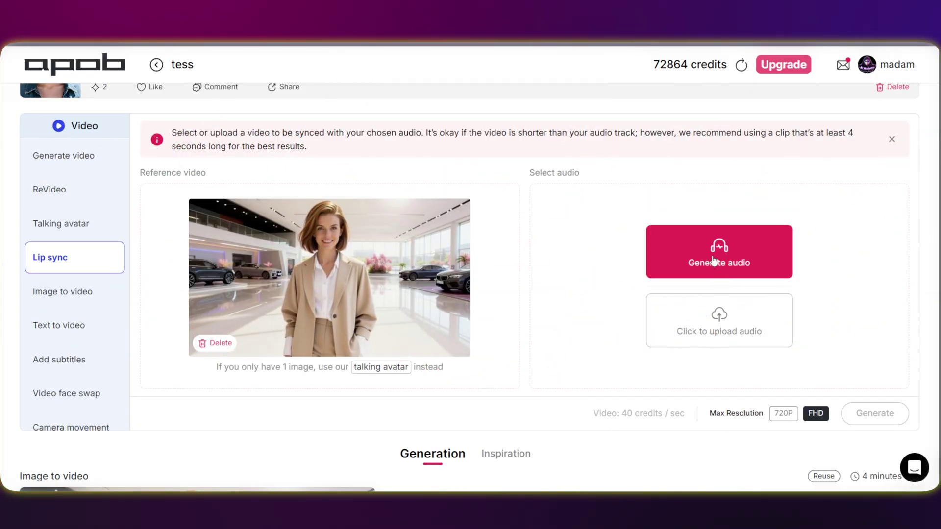
{"action": "left_click", "coordinate": [713, 261]}
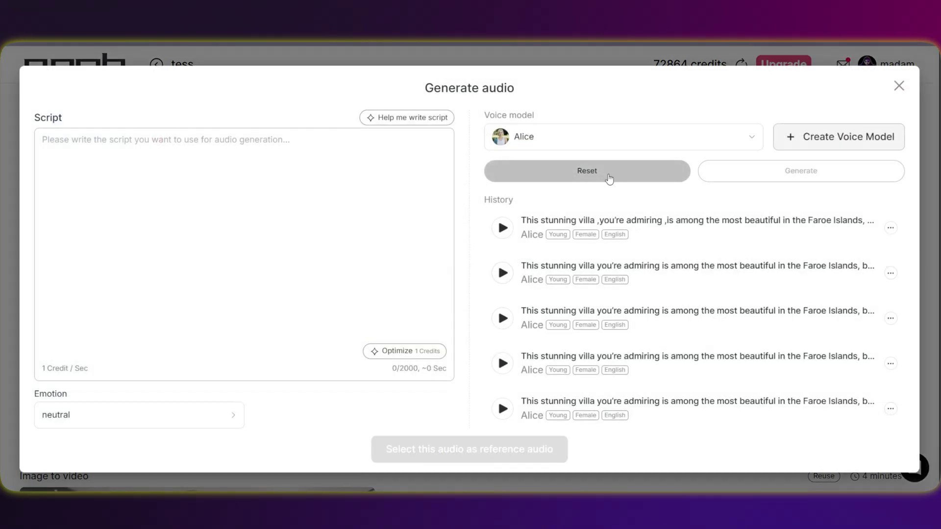
{"action": "left_click", "coordinate": [754, 139]}
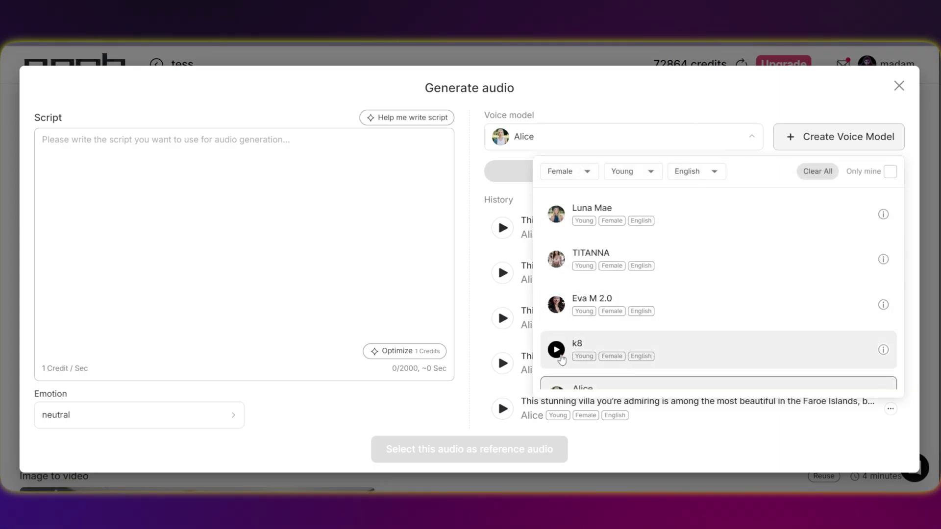
{"action": "left_click", "coordinate": [556, 304]}
{"action": "scroll", "coordinate": [557, 305], "scroll_direction": "down", "scroll_amount": 3}
{"action": "left_click", "coordinate": [557, 286]}
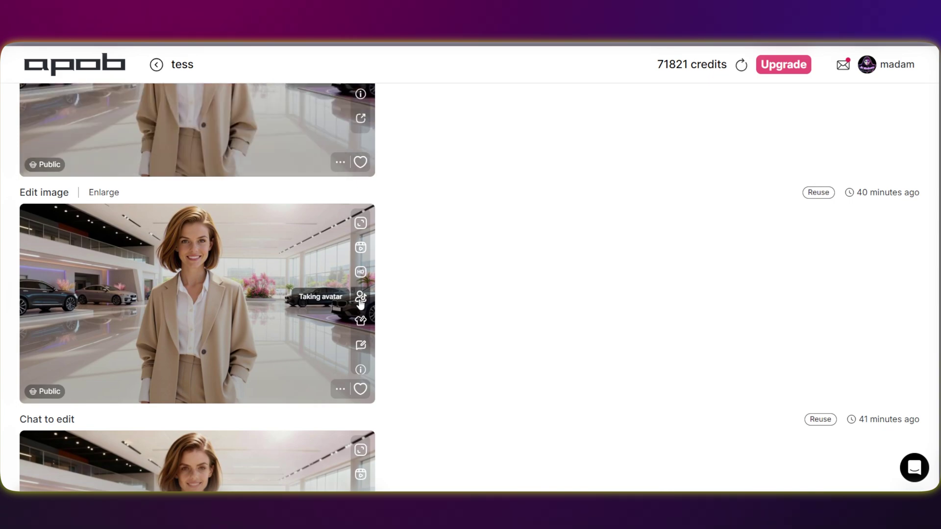
Animate tess's showroom portrait as a talking avatar voiced by the first Hello everyone recording, set to Follow Char.
{"action": "left_click", "coordinate": [361, 300]}
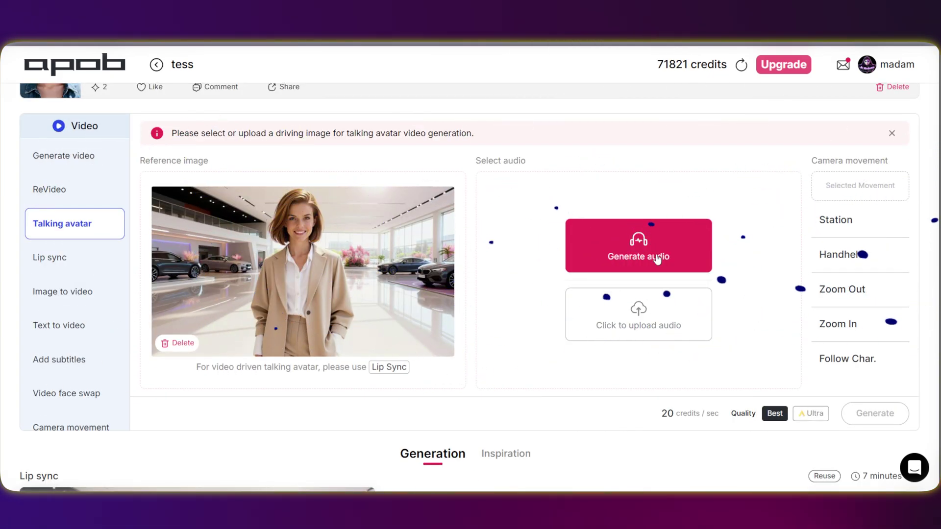
{"action": "left_click", "coordinate": [658, 259]}
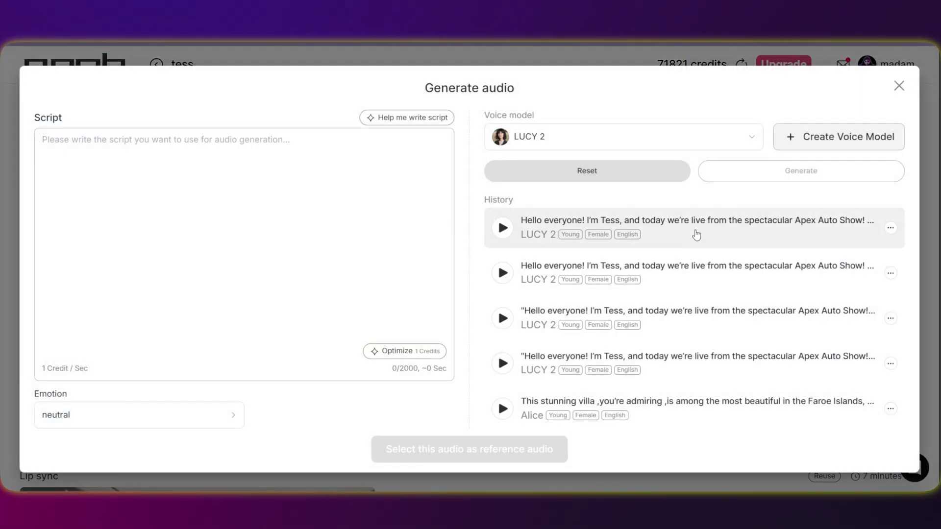
{"action": "left_click", "coordinate": [697, 235]}
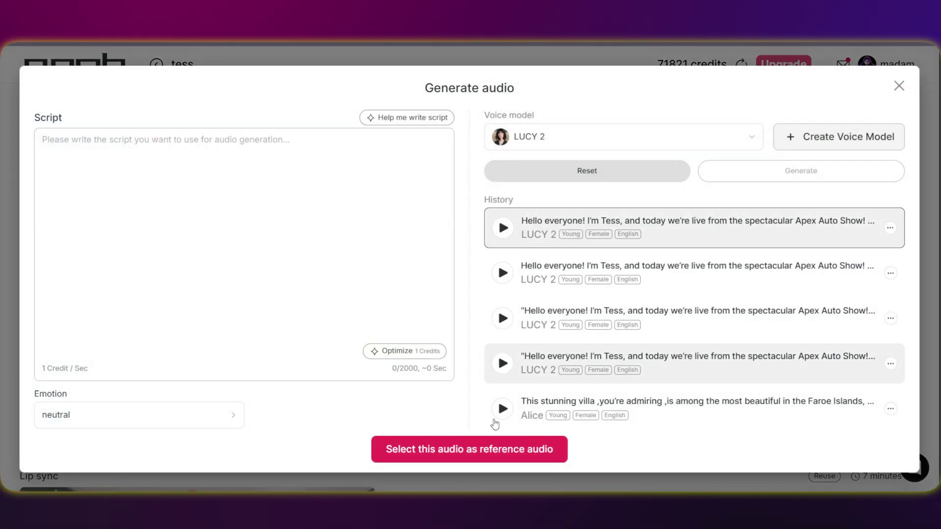
{"action": "left_click", "coordinate": [495, 450]}
{"action": "left_click", "coordinate": [847, 293]}
{"action": "scroll", "coordinate": [863, 235], "scroll_direction": "down", "scroll_amount": 3}
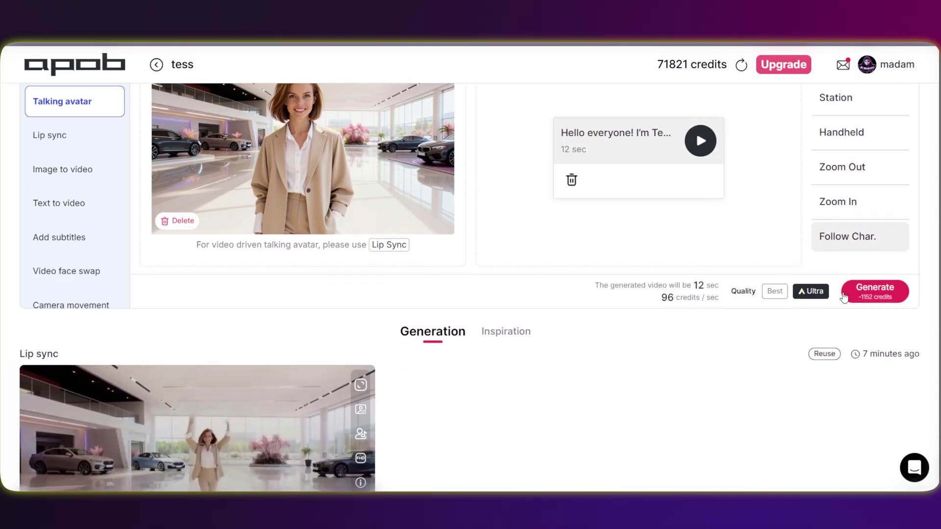
{"action": "scroll", "coordinate": [868, 177], "scroll_direction": "up", "scroll_amount": 5}
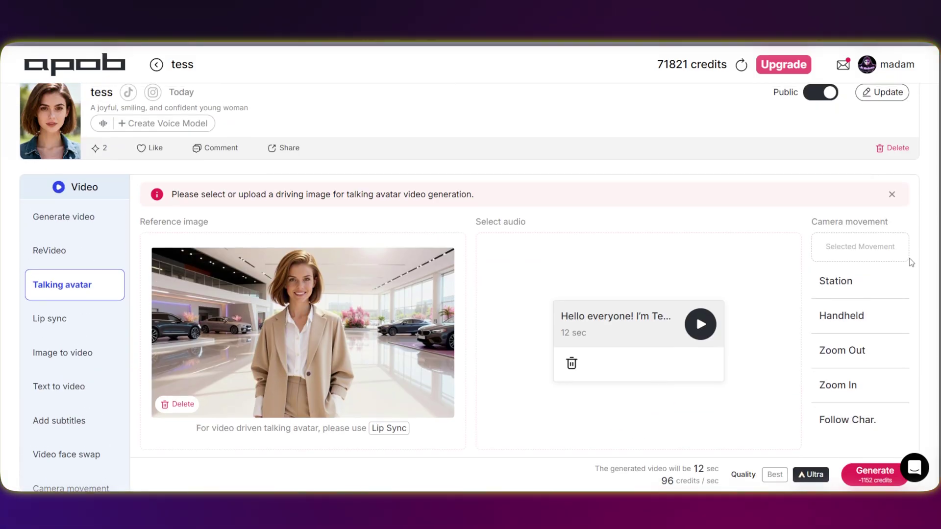
{"action": "scroll", "coordinate": [877, 250], "scroll_direction": "down", "scroll_amount": 5}
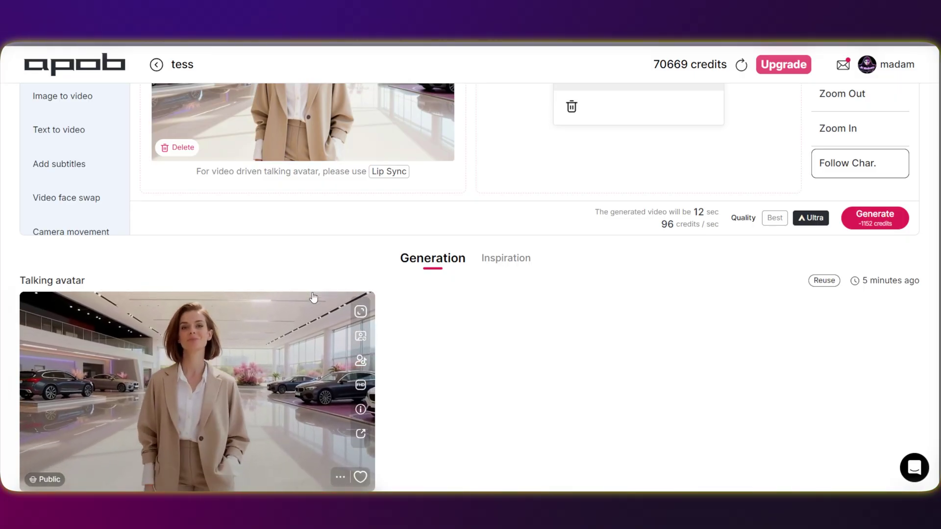
{"action": "scroll", "coordinate": [454, 336], "scroll_direction": "down", "scroll_amount": 2}
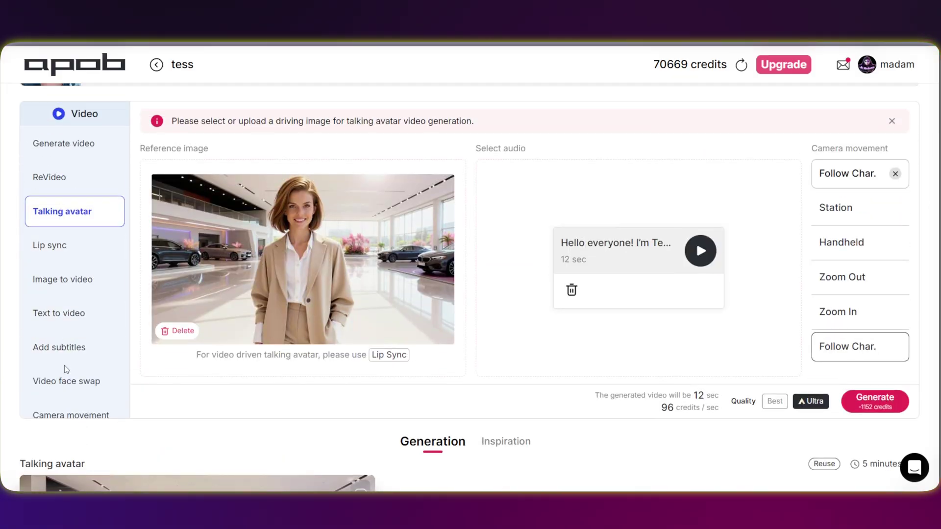
Load tess's Talking avatar video into the Add subtitles tool.
{"action": "left_click", "coordinate": [65, 348]}
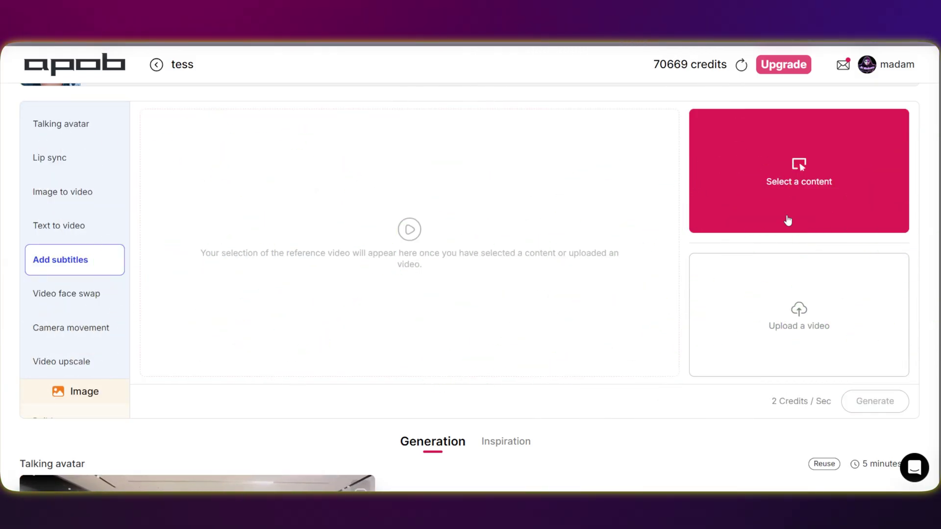
{"action": "scroll", "coordinate": [828, 395], "scroll_direction": "down", "scroll_amount": 5}
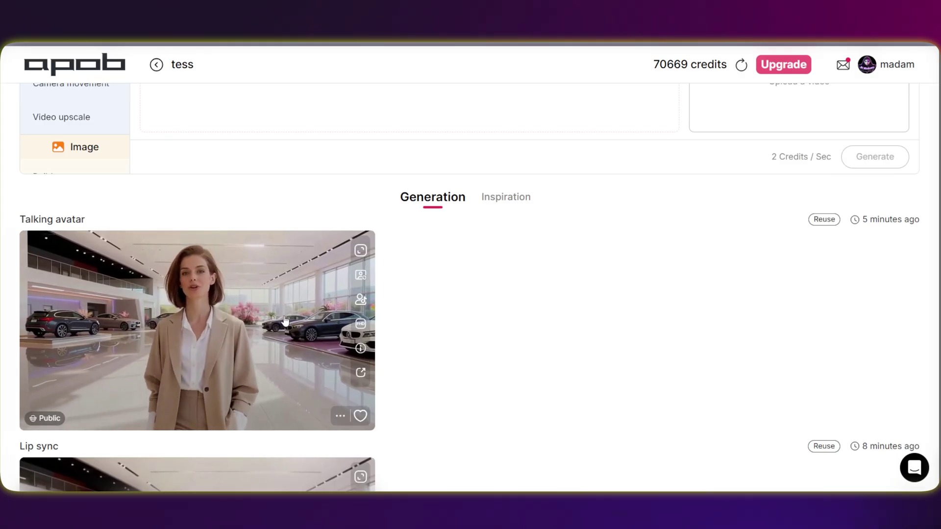
{"action": "left_click", "coordinate": [286, 321]}
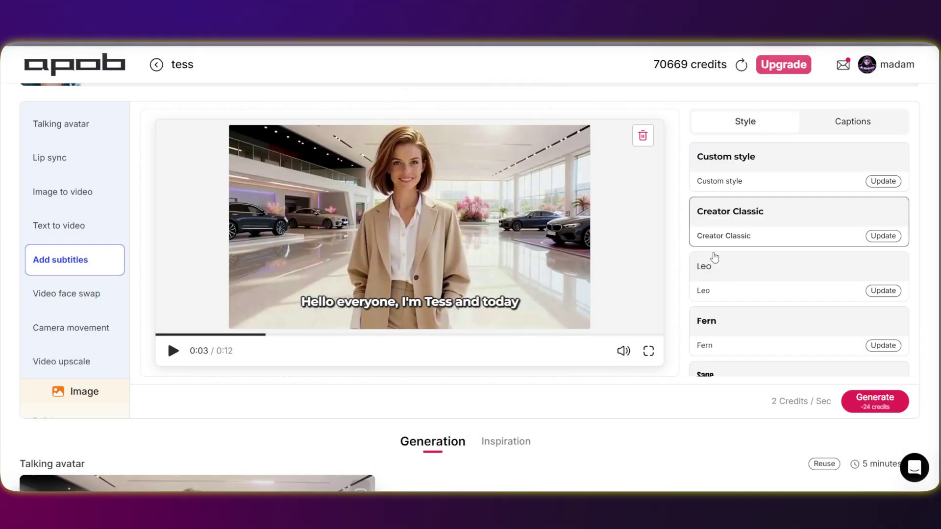
Preview the clip with Tulum-style subtitles, then move on to Video face swap.
{"action": "scroll", "coordinate": [708, 309], "scroll_direction": "down", "scroll_amount": 3}
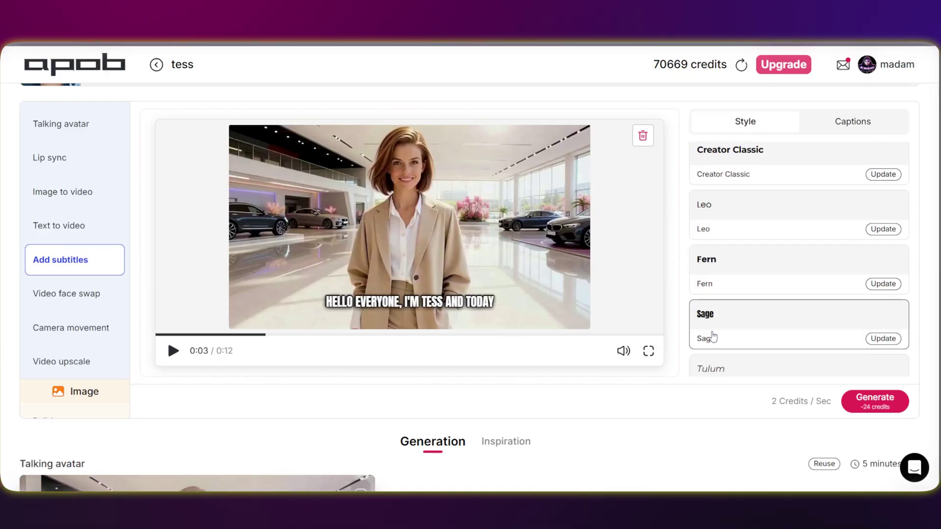
{"action": "left_click", "coordinate": [641, 284]}
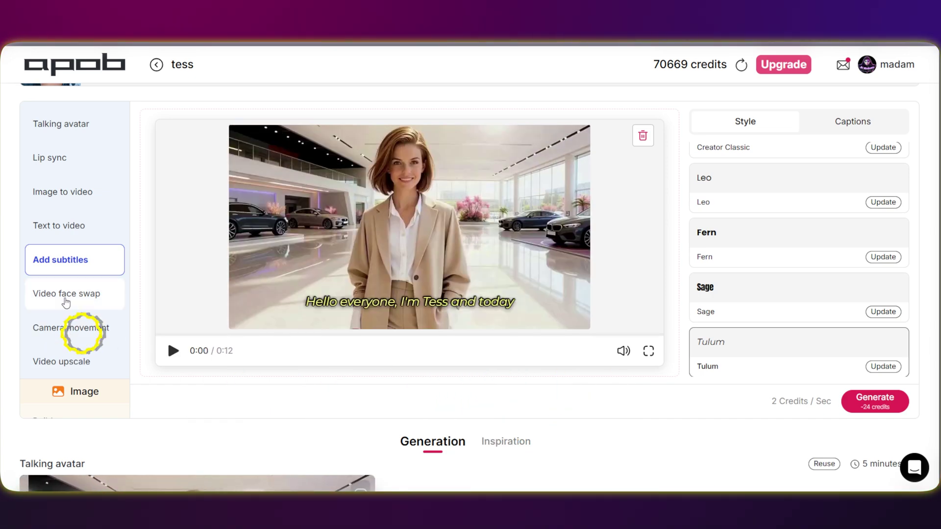
{"action": "left_click", "coordinate": [61, 304]}
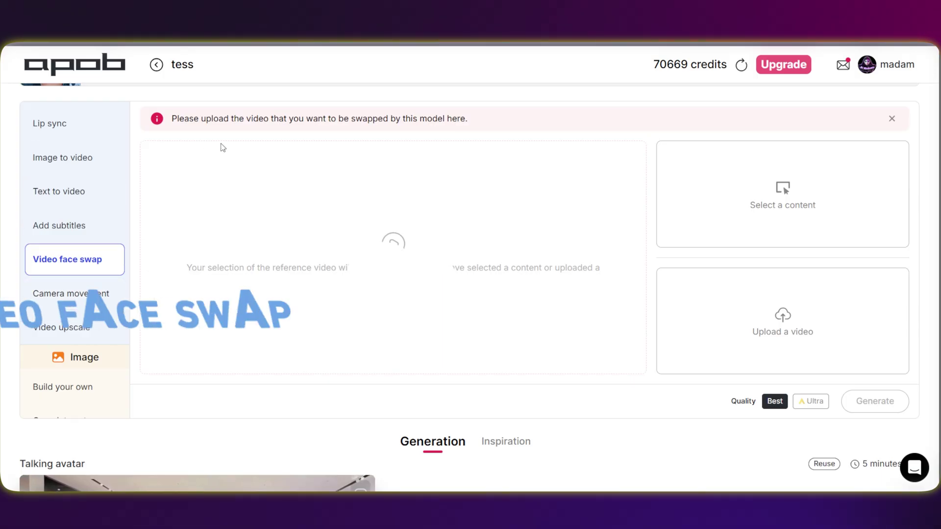
Use the uploaded 6-second pink T-shirt clip as the target and generate an Ultra-quality face swap.
{"action": "left_click", "coordinate": [854, 322]}
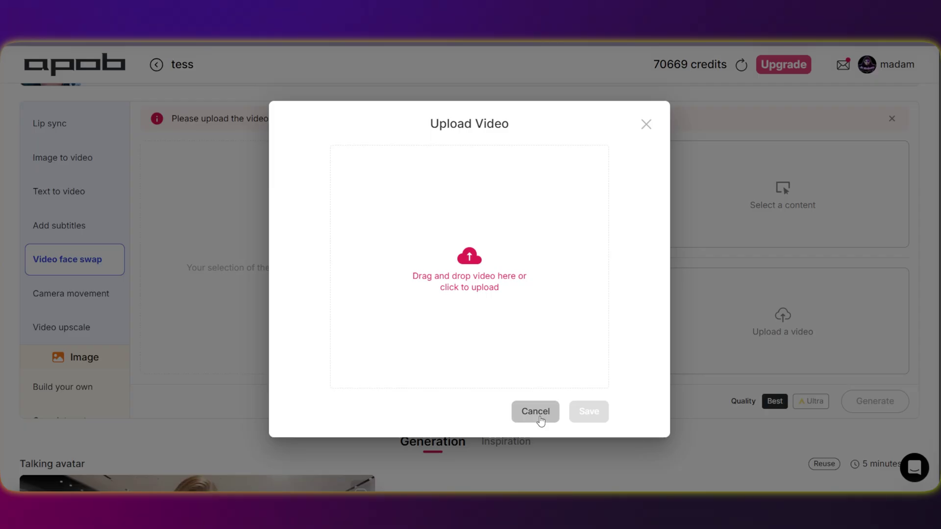
{"action": "left_click", "coordinate": [536, 411]}
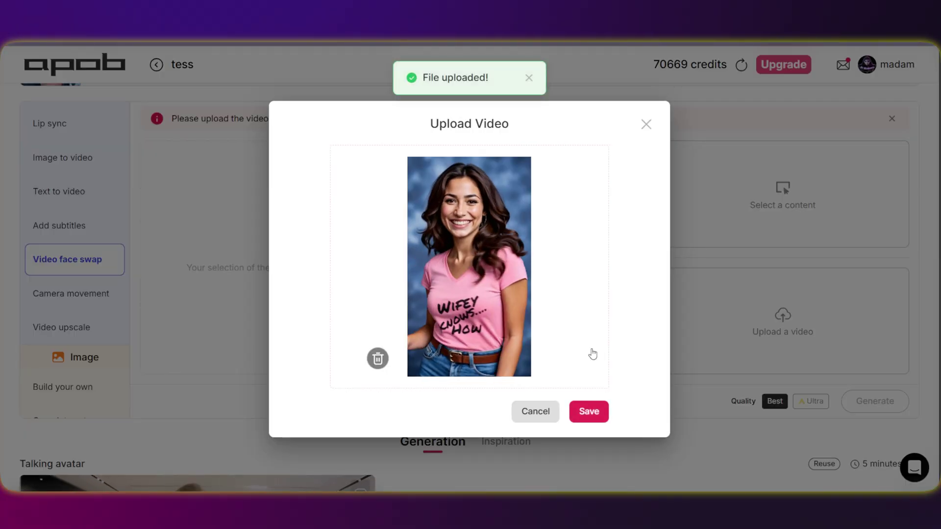
{"action": "left_click", "coordinate": [593, 413]}
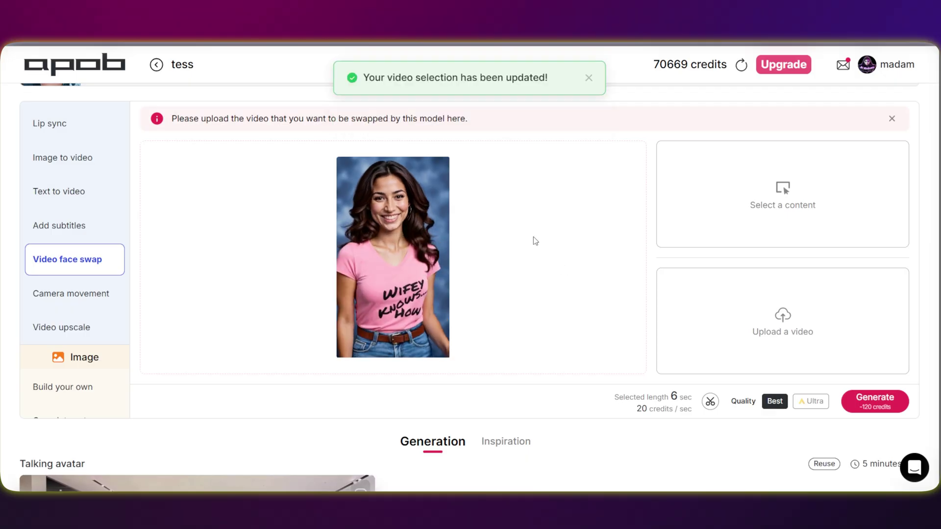
{"action": "left_click", "coordinate": [811, 401]}
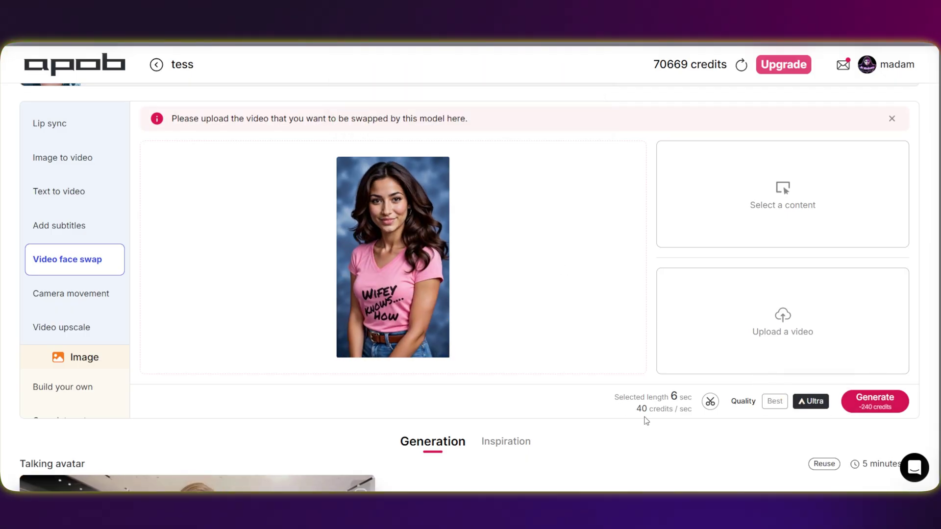
{"action": "left_click", "coordinate": [870, 401]}
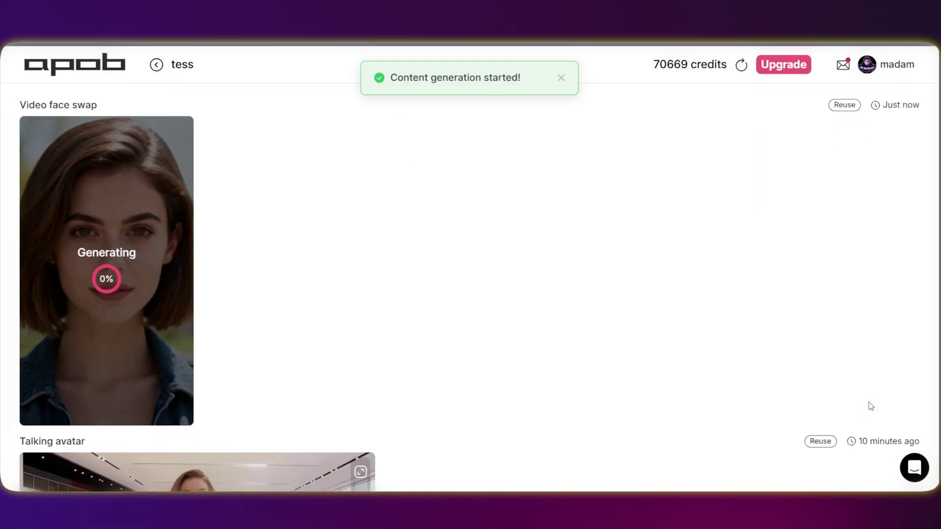